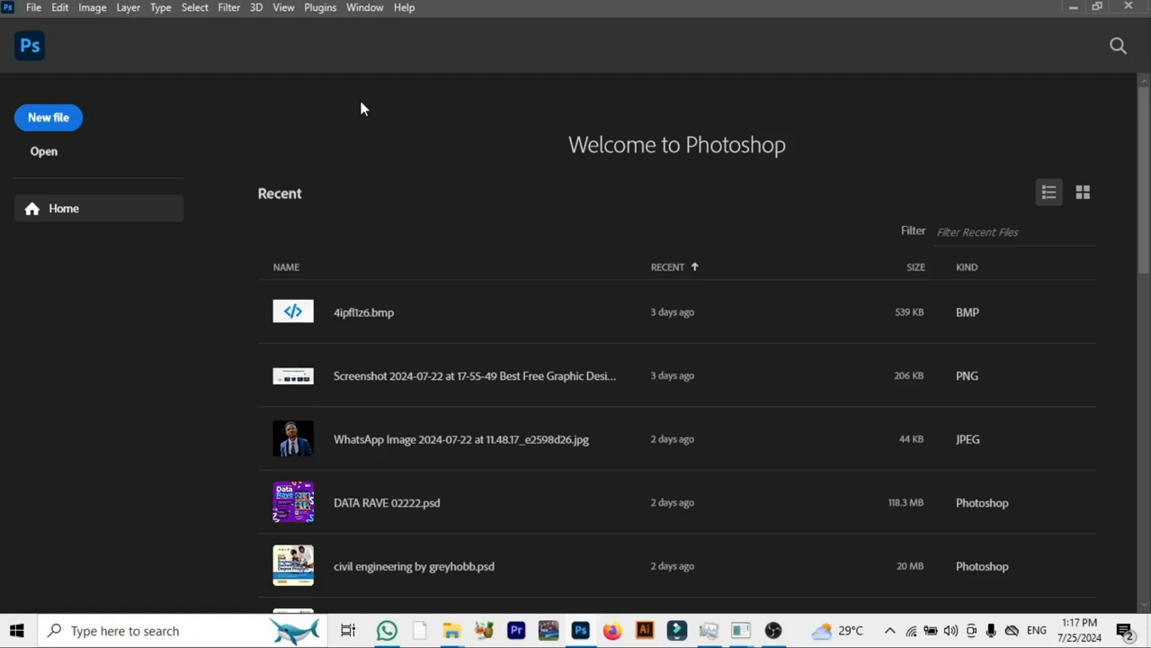
# - Create a new document 1080 by 1920 pixels at 300 pixels/inch in RGB color with a white background
pyautogui.click(50, 118)
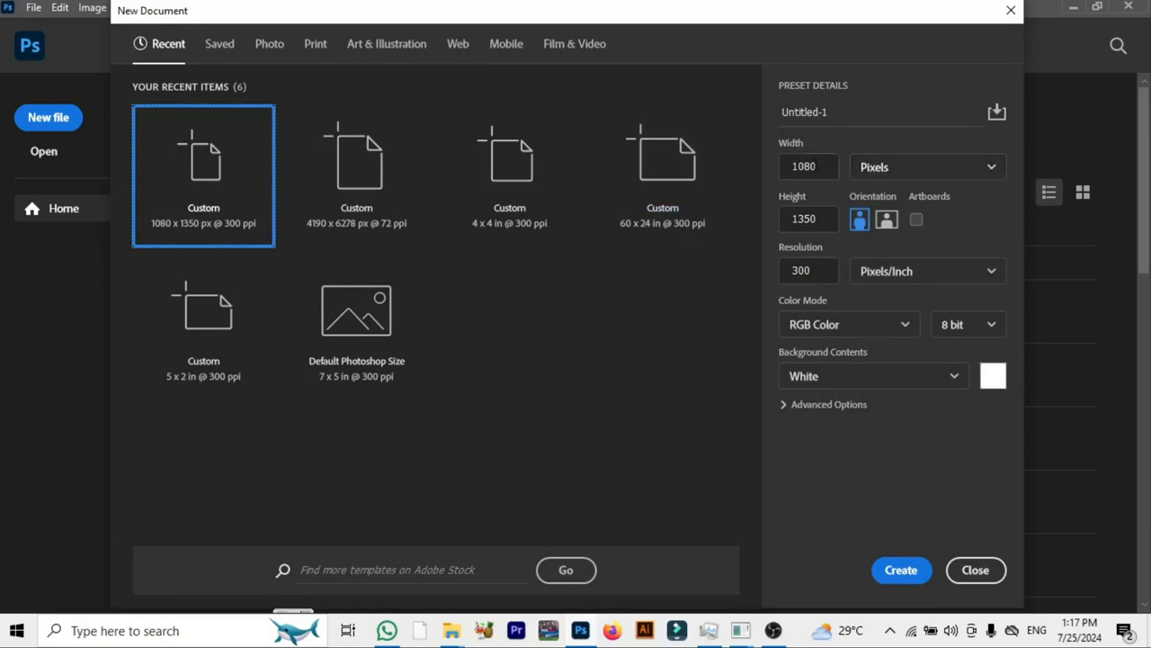
pyautogui.click(810, 219)
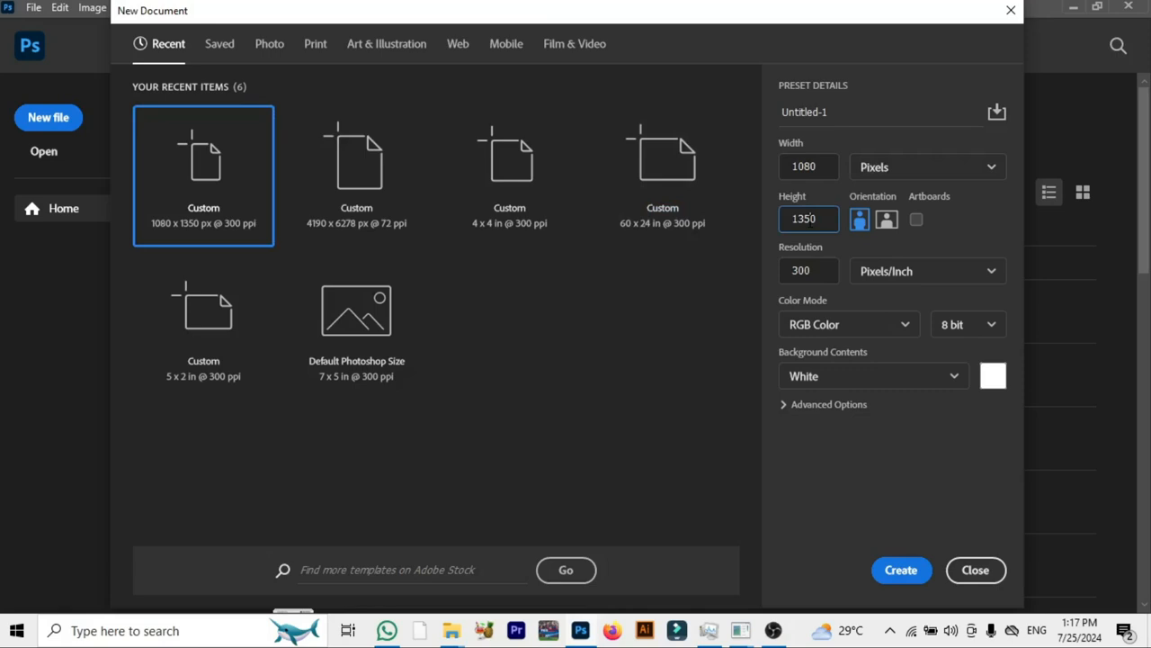
pyautogui.press('BackSpace')
pyautogui.press('BackSpace')
pyautogui.press('BackSpace')
pyautogui.press('BackSpace')
pyautogui.write('1920')
pyautogui.click(900, 569)
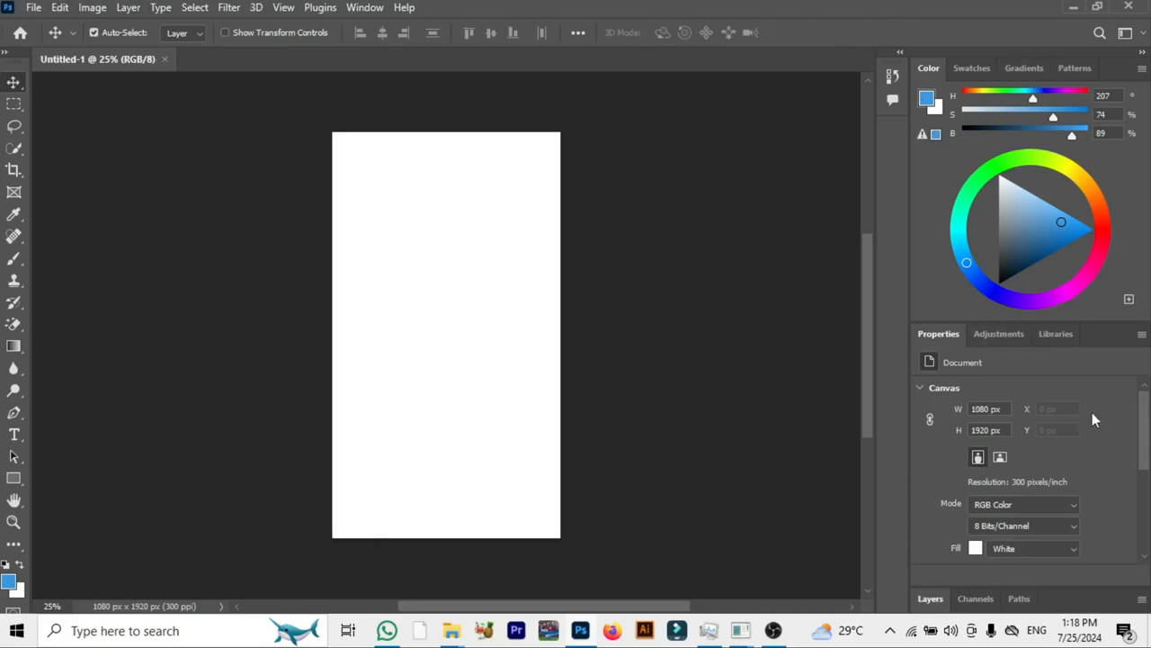
# - Collapse the panels to icons and dock the Color, Properties and Layers groups into a single narrow icon column
pyautogui.click(1141, 52)
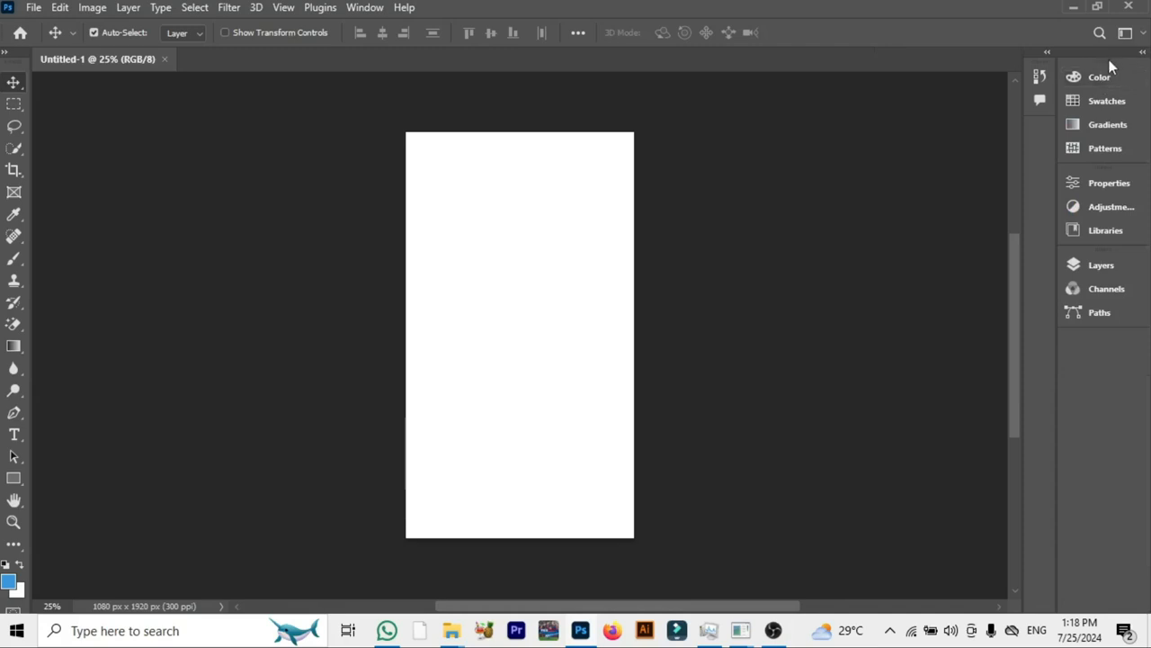
pyautogui.moveTo(1109, 61); pyautogui.dragTo(1044, 134)
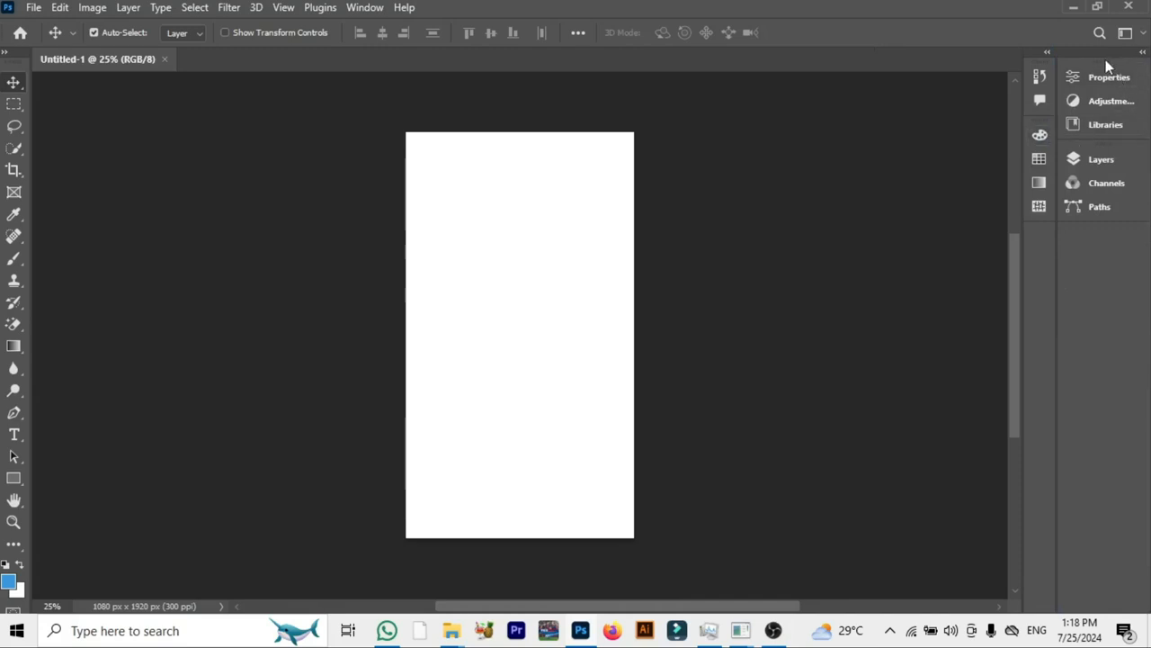
pyautogui.moveTo(1105, 59); pyautogui.dragTo(1040, 229)
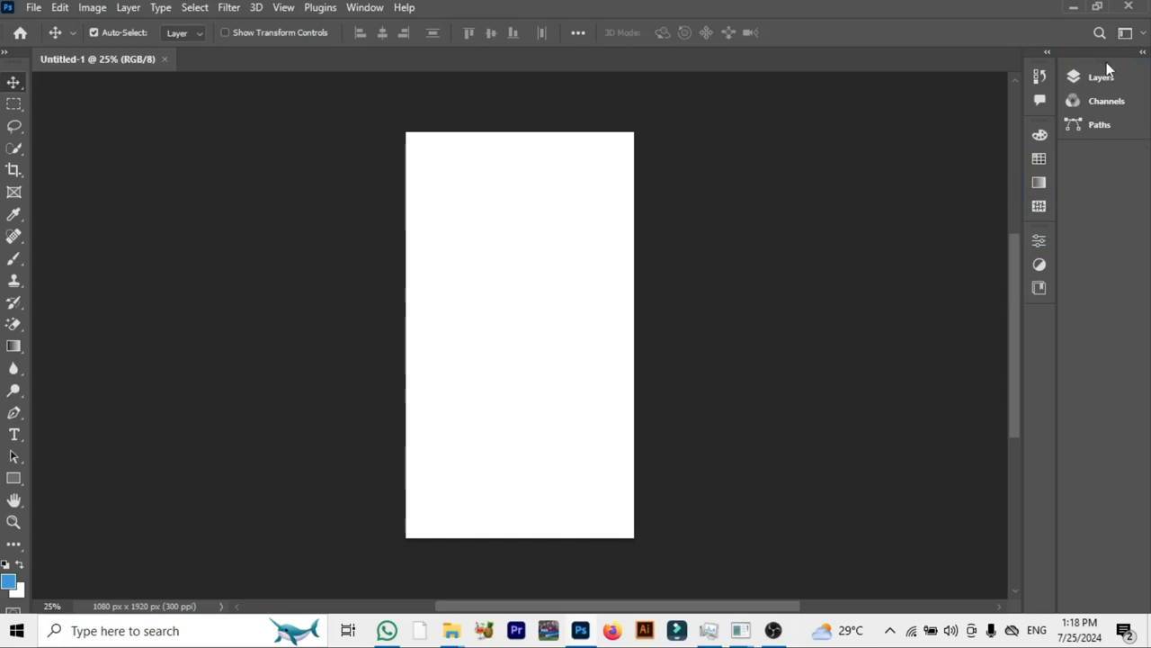
pyautogui.moveTo(1107, 70); pyautogui.dragTo(1040, 322)
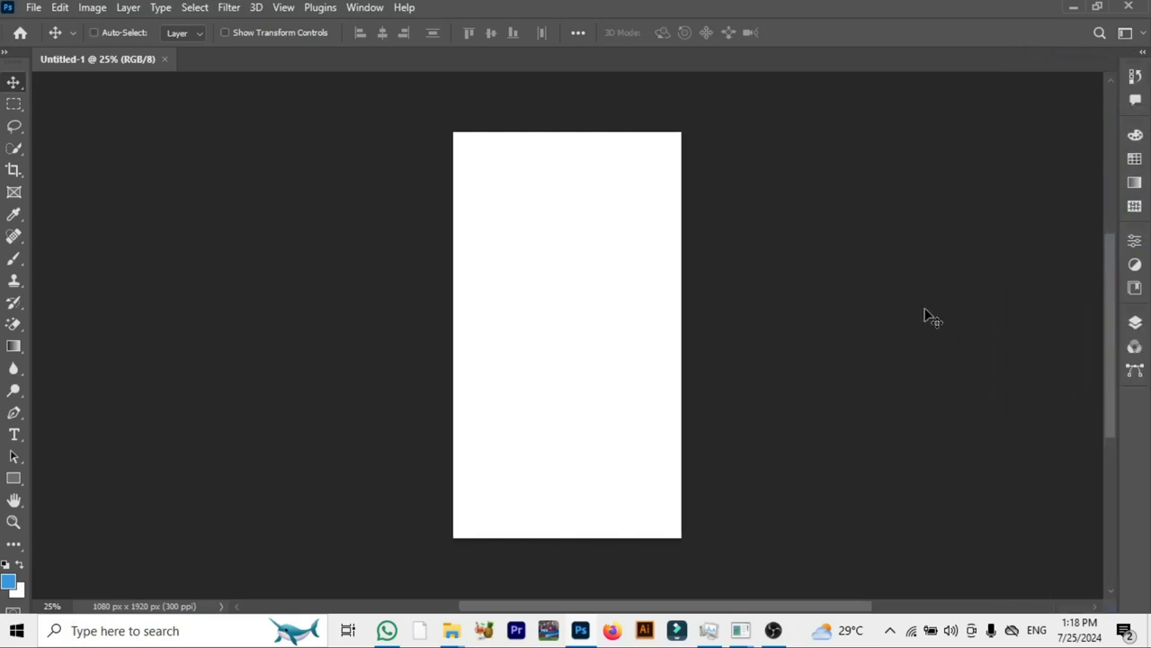
pyautogui.hotkey('ctrl', '0')
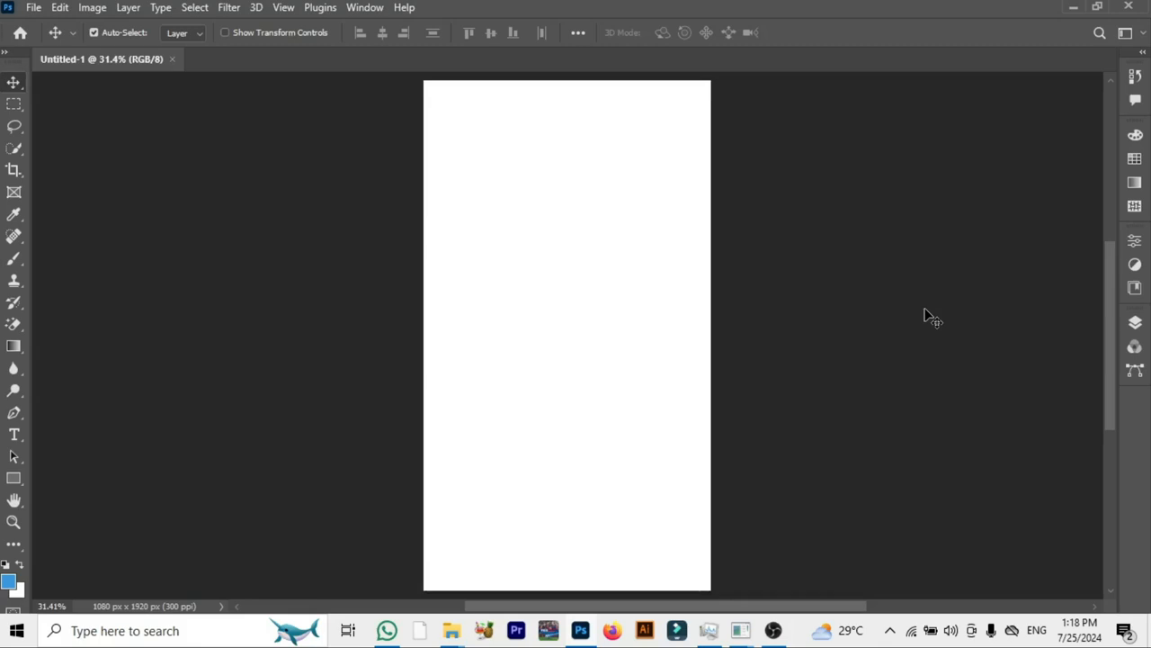
# - Restore the Photoshop window to its narrow portrait size and show the whole canvas centred at 25% zoom
pyautogui.click(1100, 8)
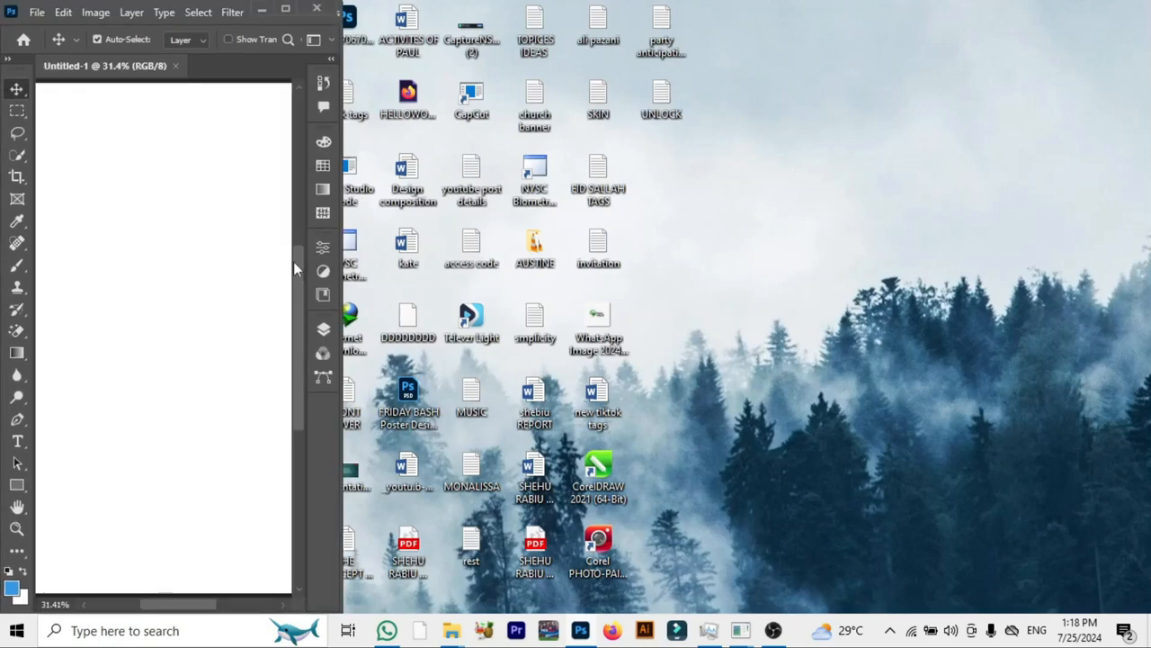
pyautogui.hotkey('ctrl', '-')
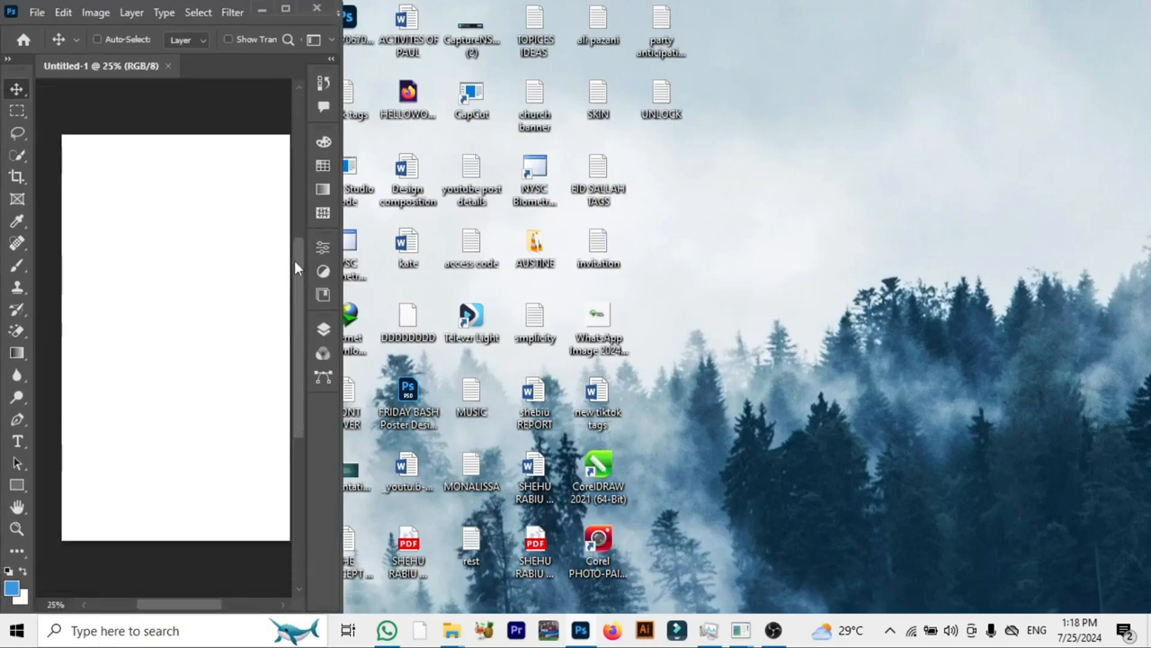
pyautogui.hotkey('ctrl', '+')
pyautogui.hotkey('ctrl', '-')
pyautogui.hscroll(1, 231, 291)
pyautogui.hscroll(-1, 231, 290)
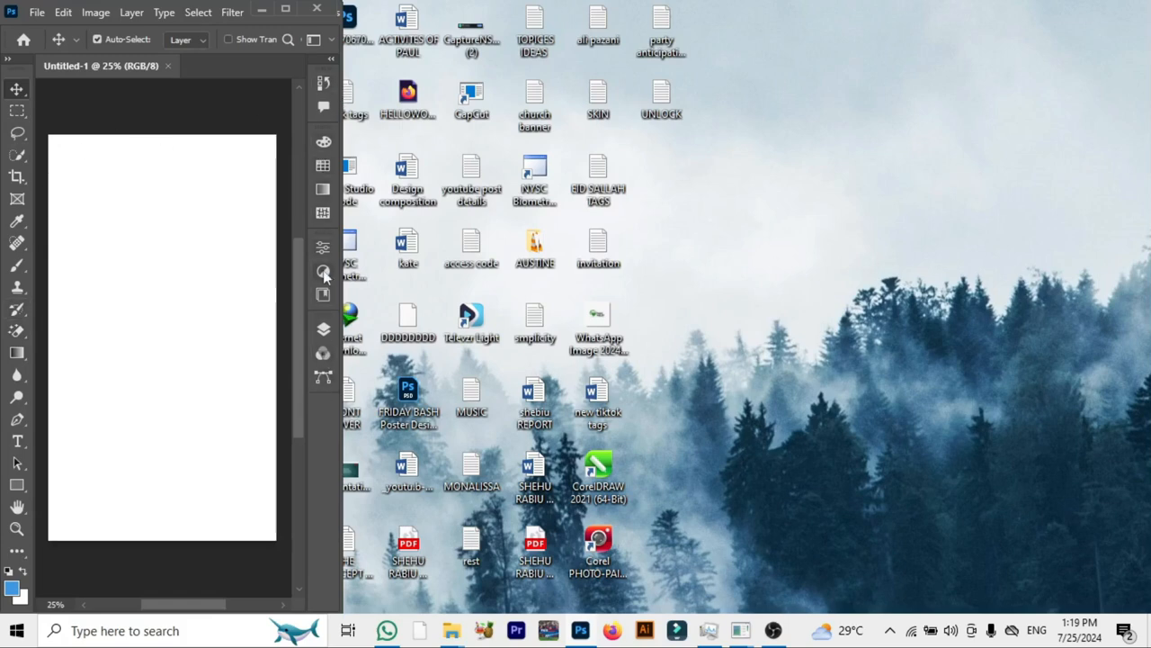
# - Preview the Layers and Adjustments panels in the narrow window and collapse them again
pyautogui.click(323, 331)
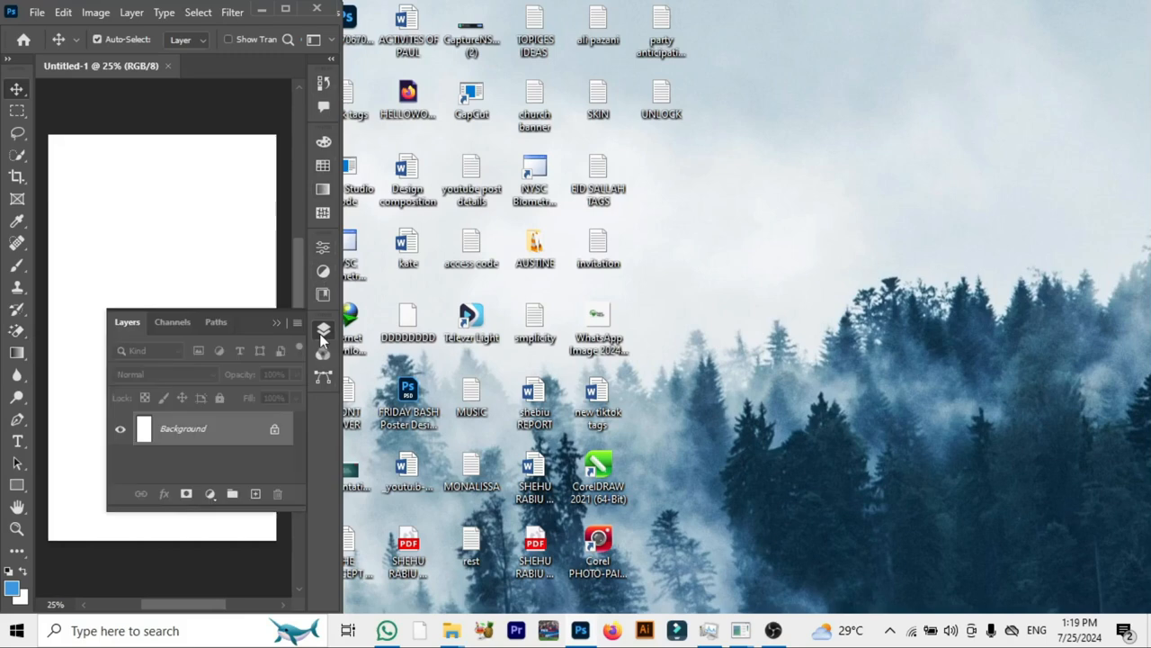
pyautogui.click(323, 331)
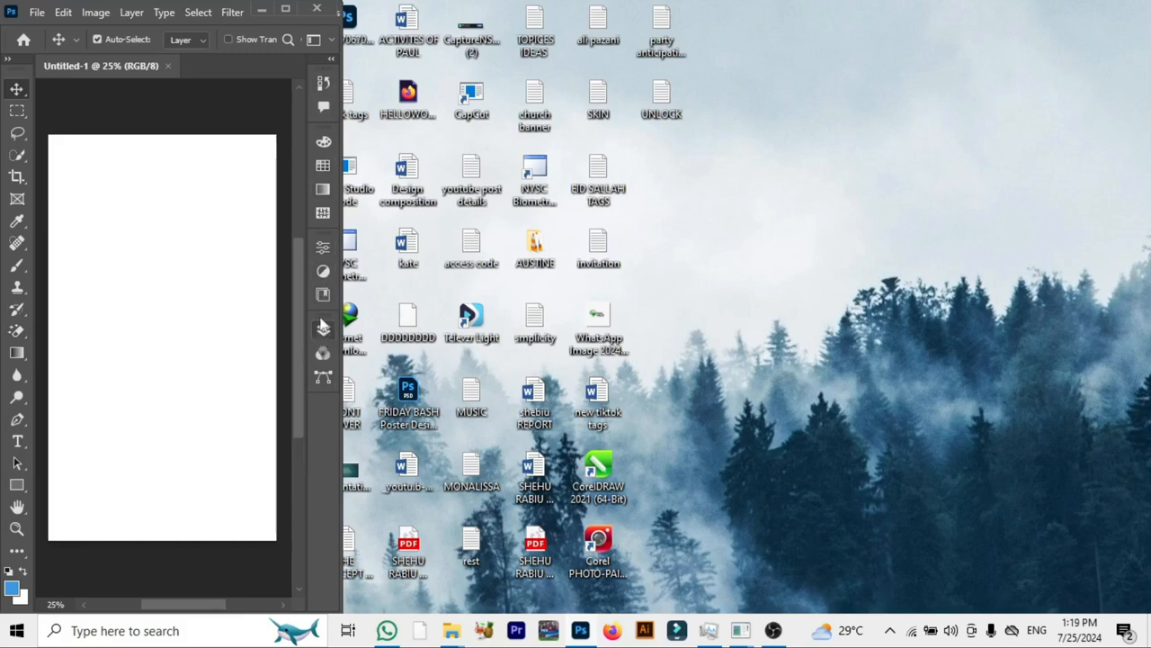
pyautogui.click(322, 272)
pyautogui.click(322, 271)
# - Switch to Wondershare Filmora, open its Screen Recorder and place the recorder window beside the Photoshop window
pyautogui.moveTo(747, 640)
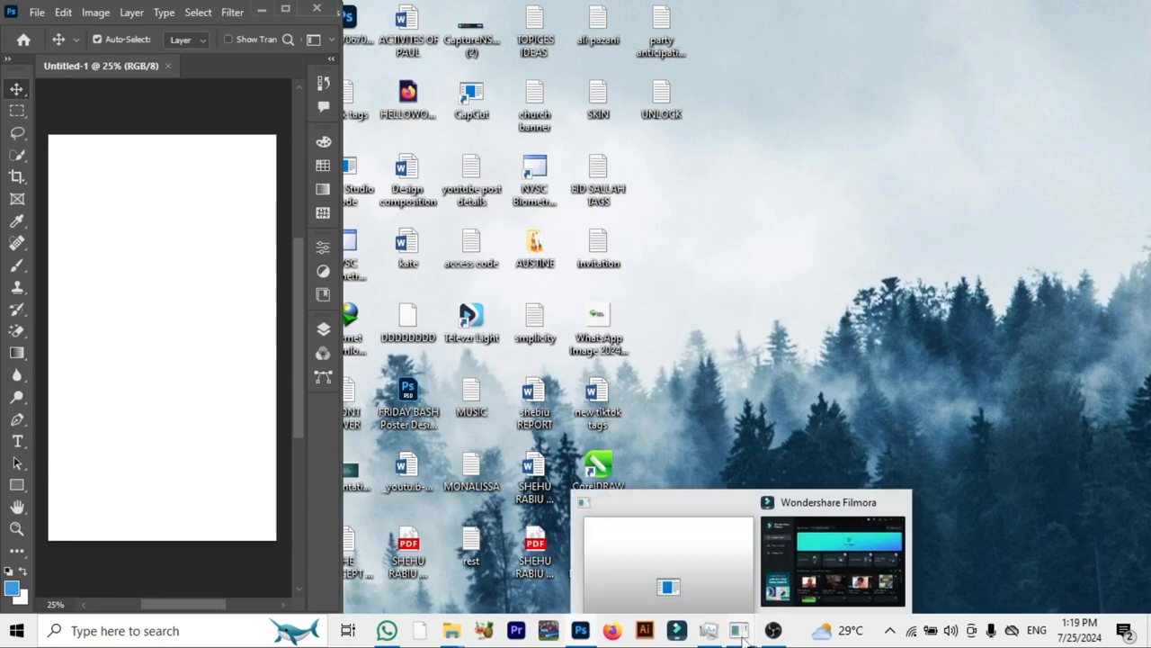
pyautogui.click(829, 564)
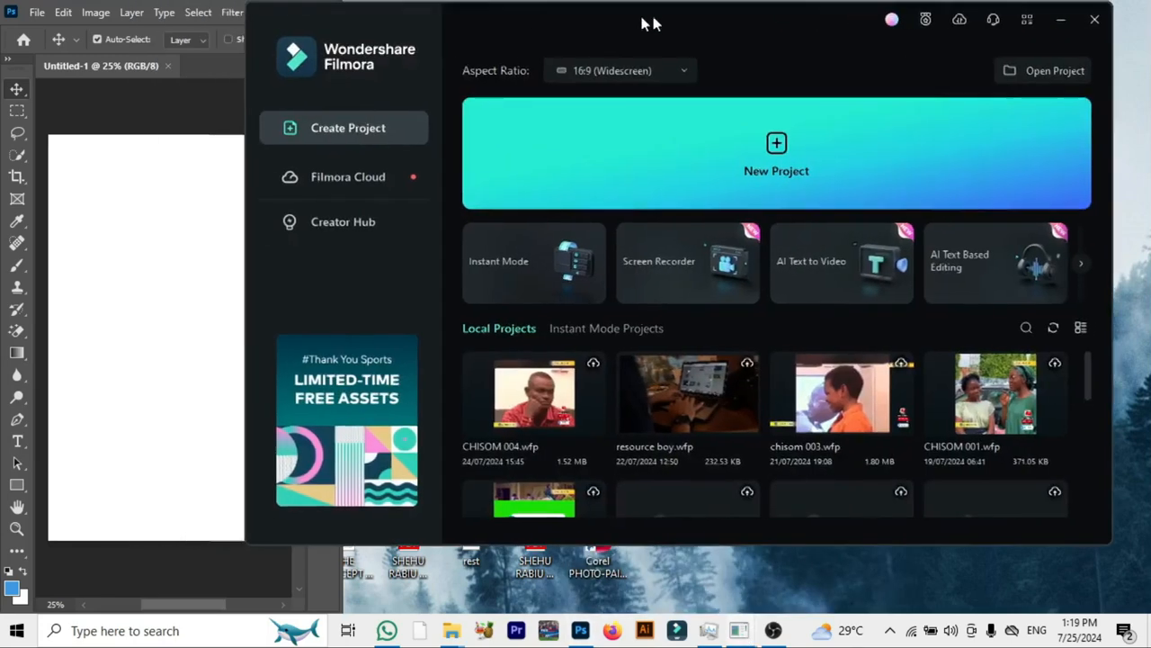
pyautogui.moveTo(644, 16); pyautogui.dragTo(733, 18)
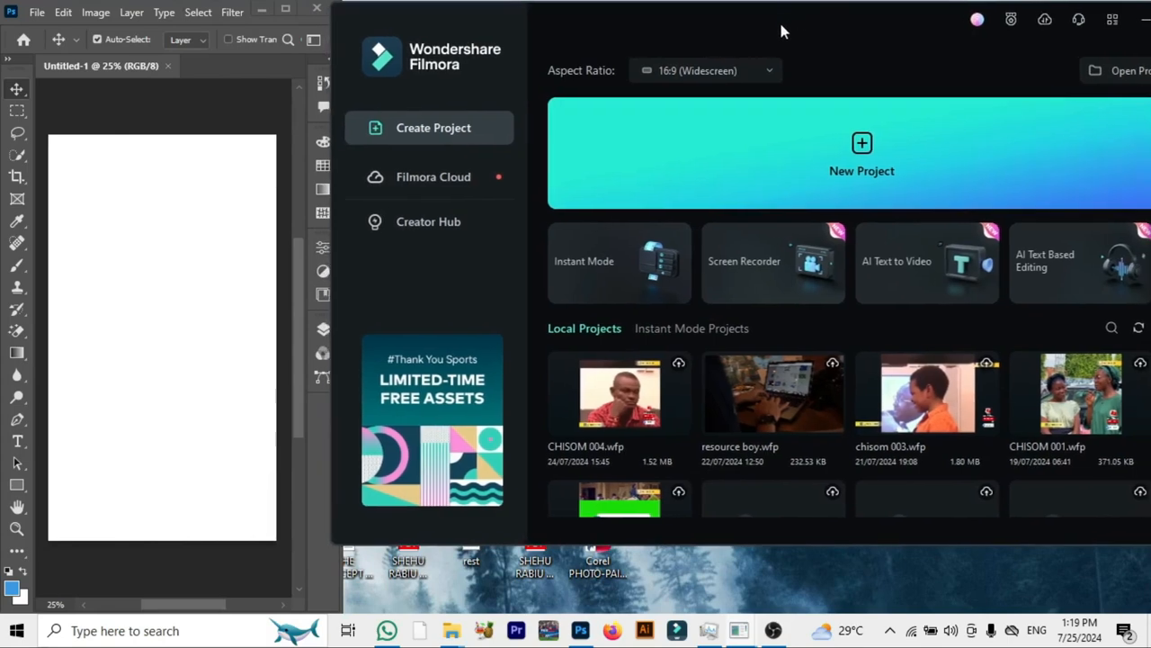
pyautogui.moveTo(823, 30); pyautogui.dragTo(837, 27)
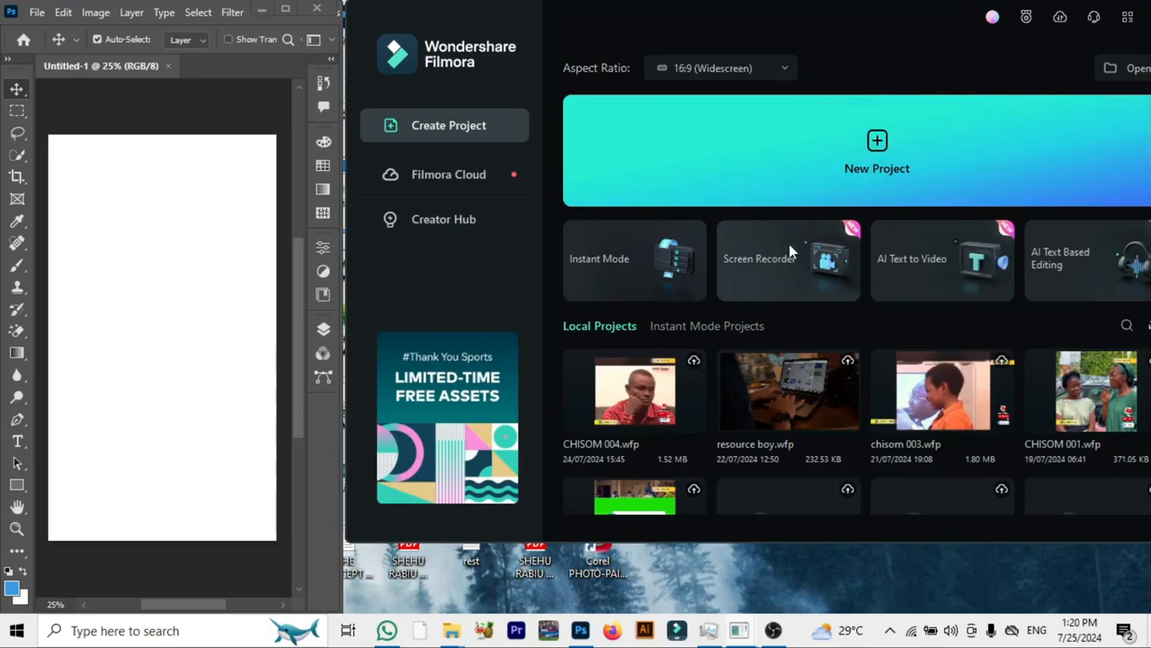
pyautogui.click(772, 263)
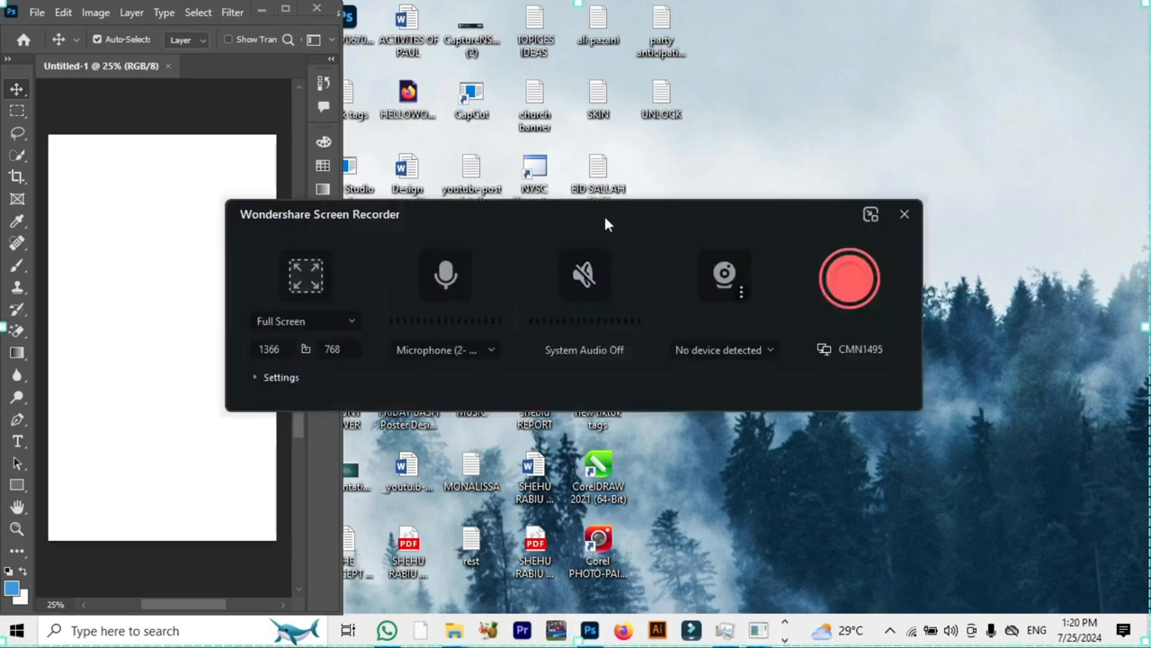
pyautogui.moveTo(507, 224); pyautogui.dragTo(640, 216)
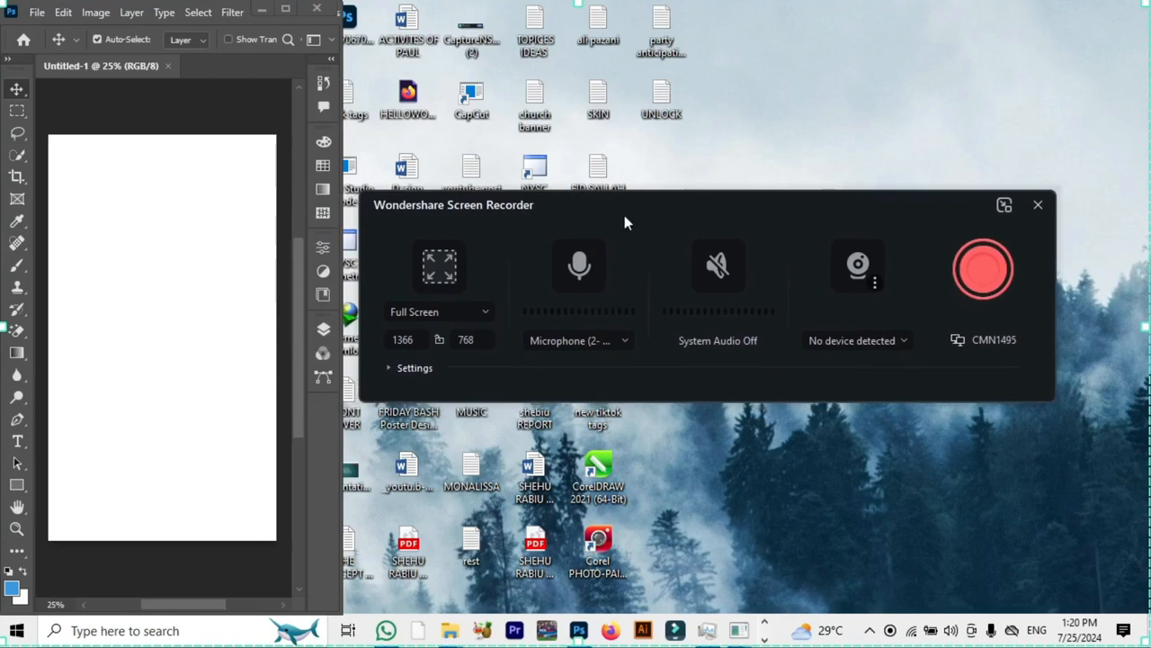
# - Expand the recorder settings and review the available frame rates, keeping 30 fps
pyautogui.click(392, 369)
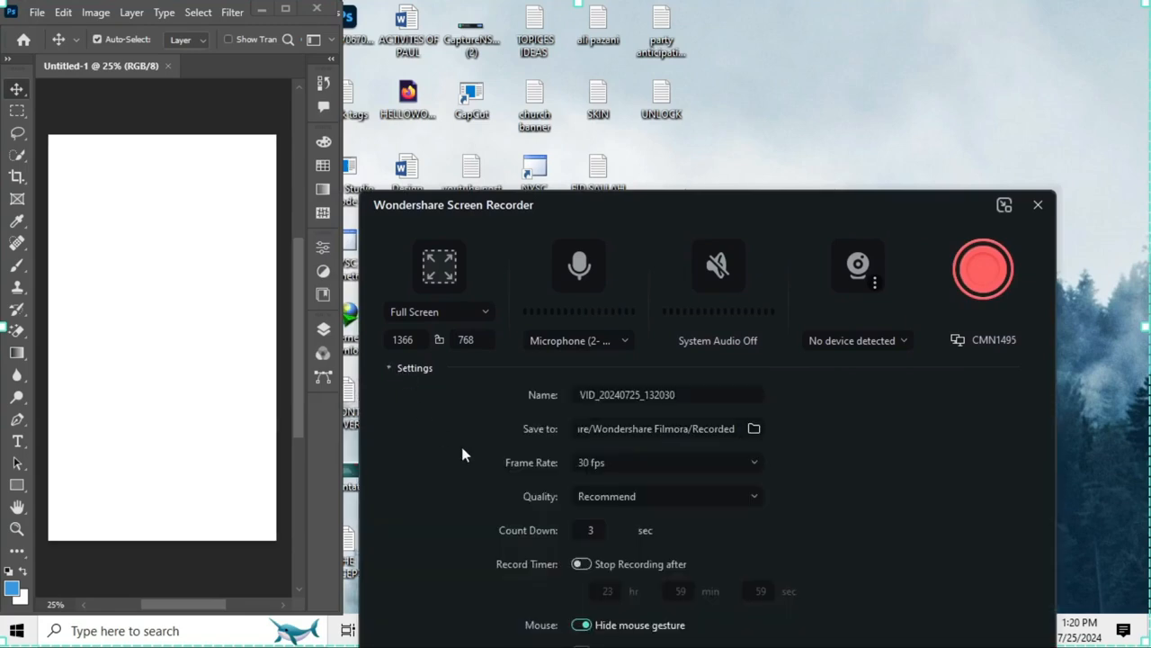
pyautogui.click(718, 461)
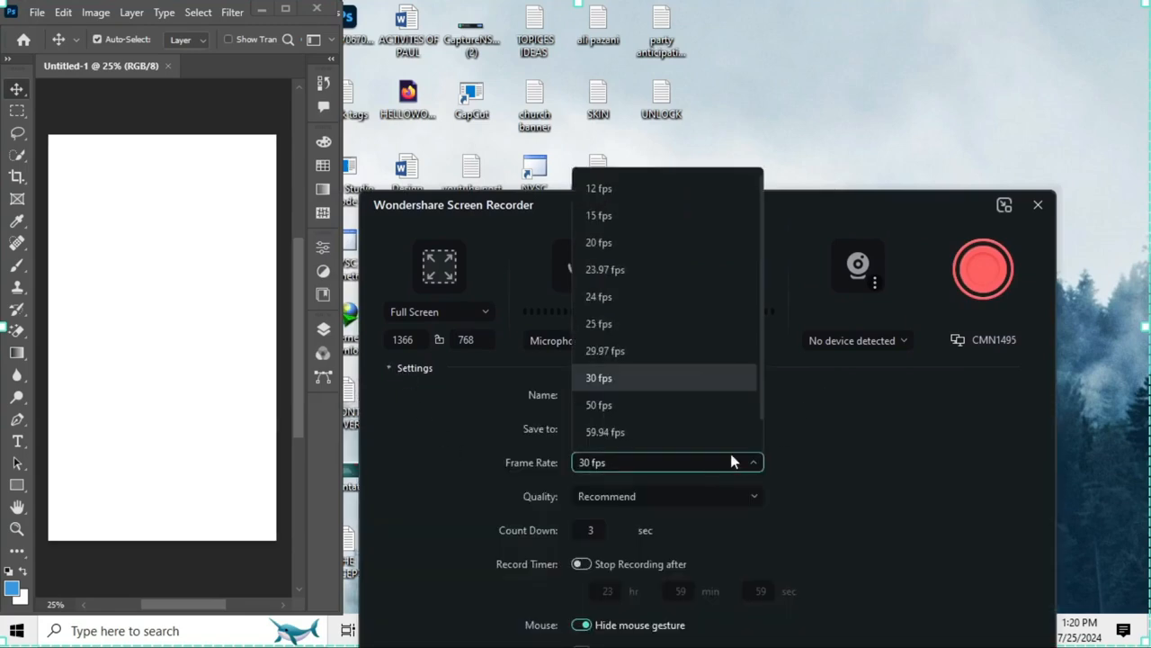
pyautogui.scroll(-1, 701, 396)
pyautogui.click(836, 432)
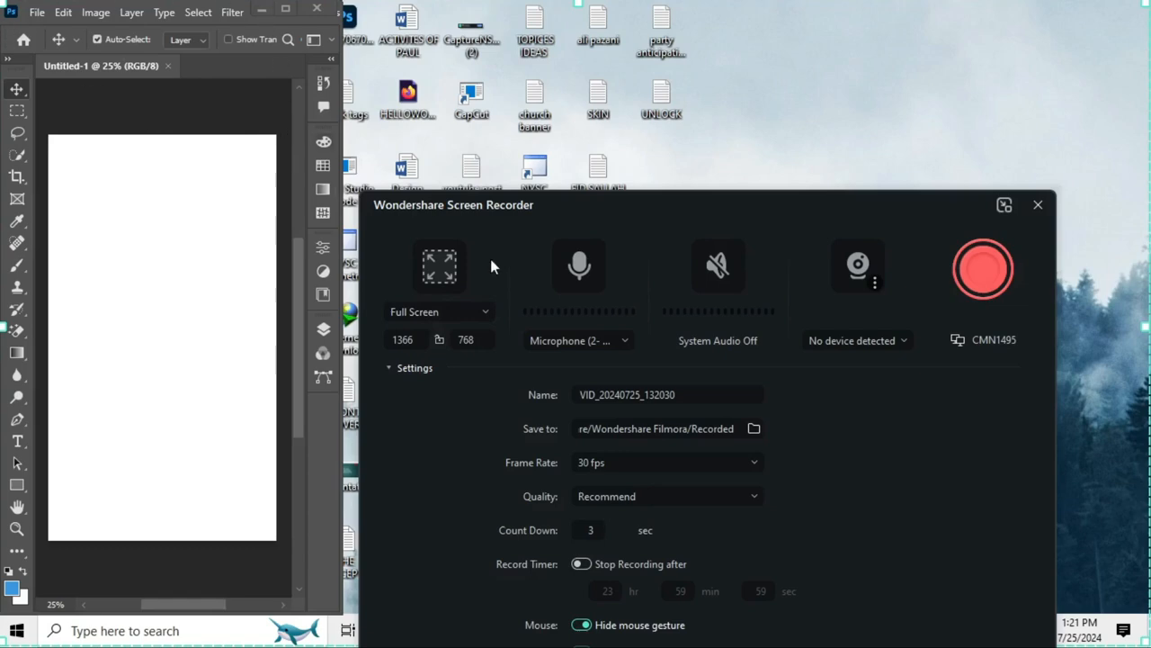
# - Switch the recorder to a Custom capture area and fit its frame around the Photoshop window at about 410 by 730
pyautogui.click(479, 311)
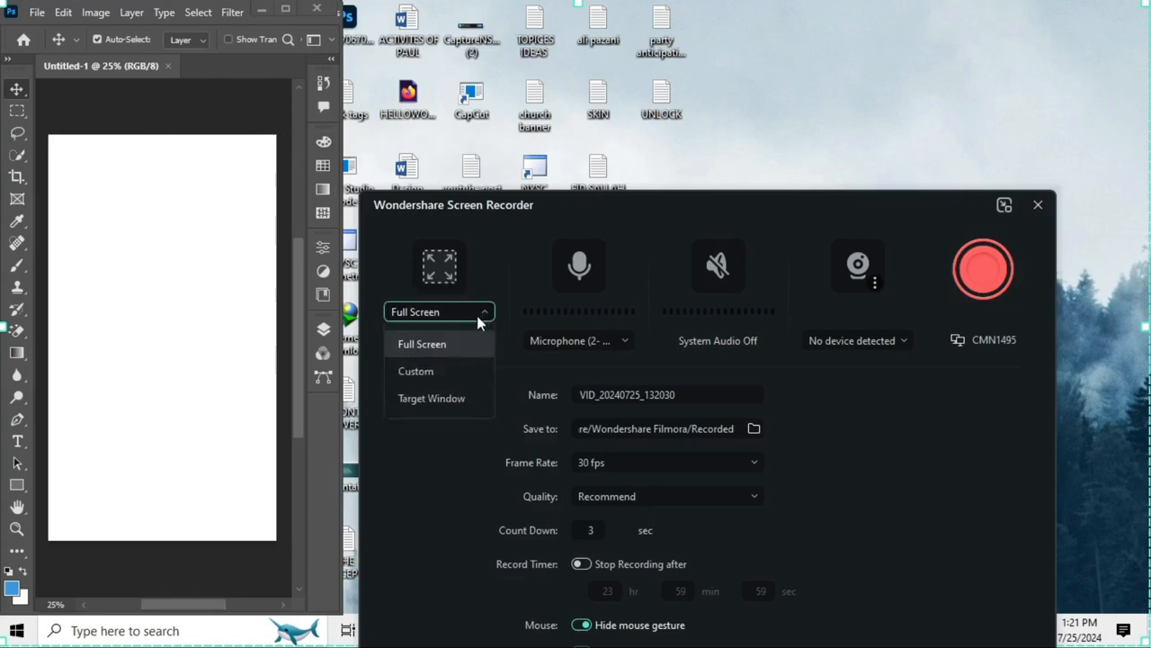
pyautogui.click(430, 372)
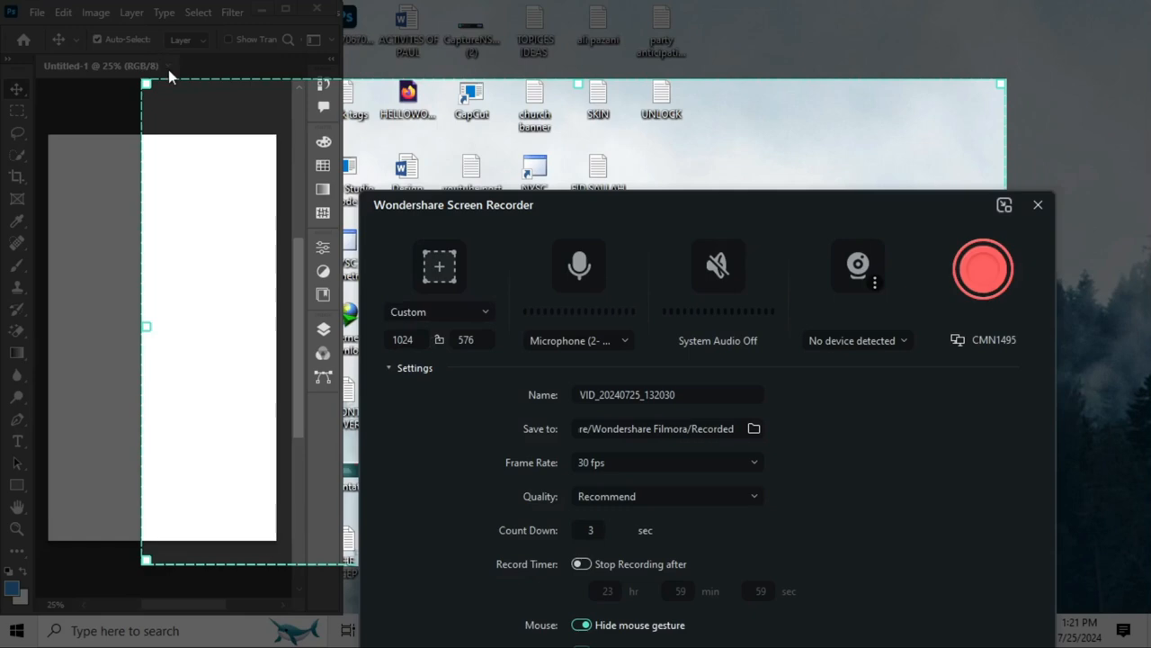
pyautogui.moveTo(147, 84); pyautogui.dragTo(5, 3)
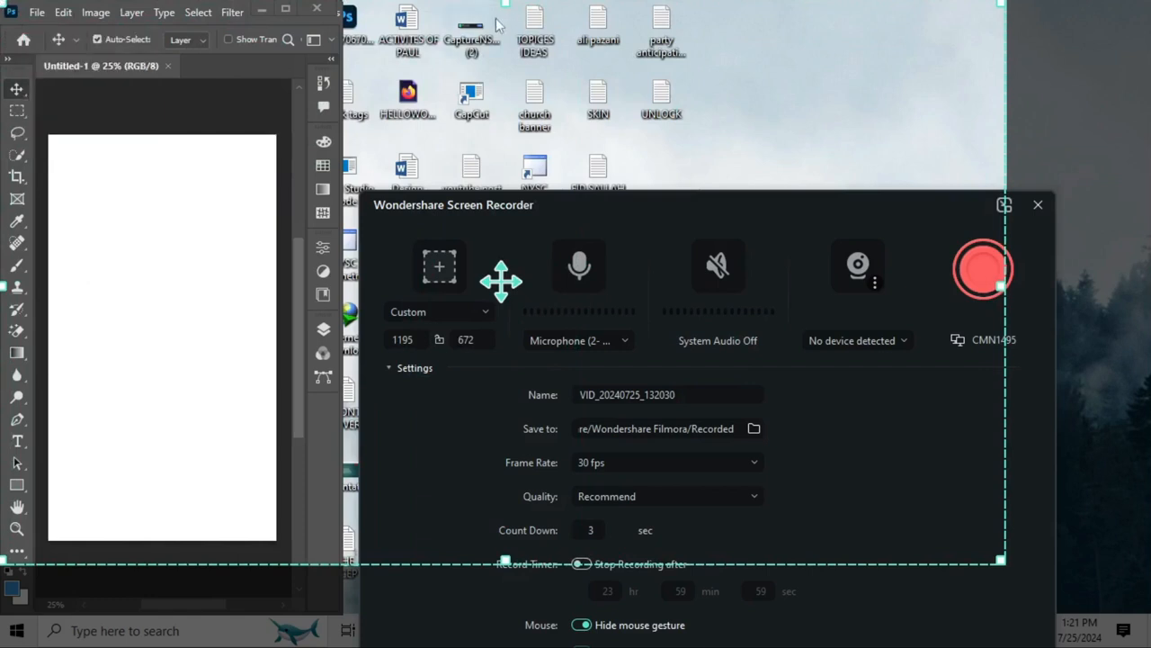
pyautogui.moveTo(1005, 286); pyautogui.dragTo(341, 356)
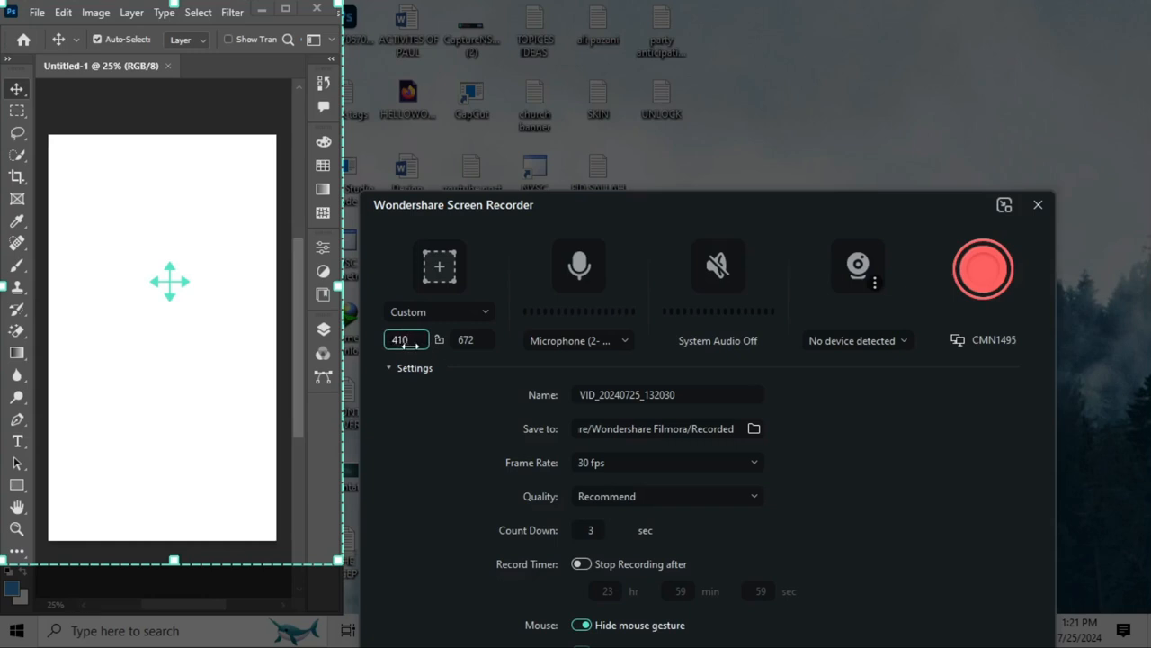
pyautogui.click(468, 340)
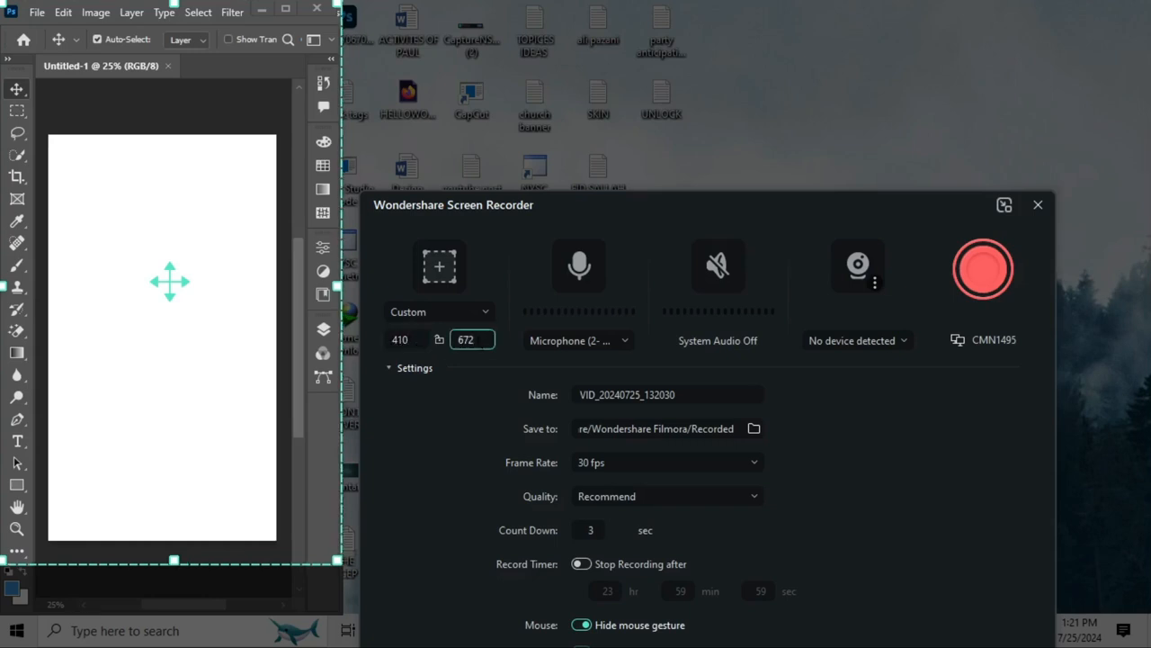
pyautogui.moveTo(173, 561); pyautogui.dragTo(171, 606)
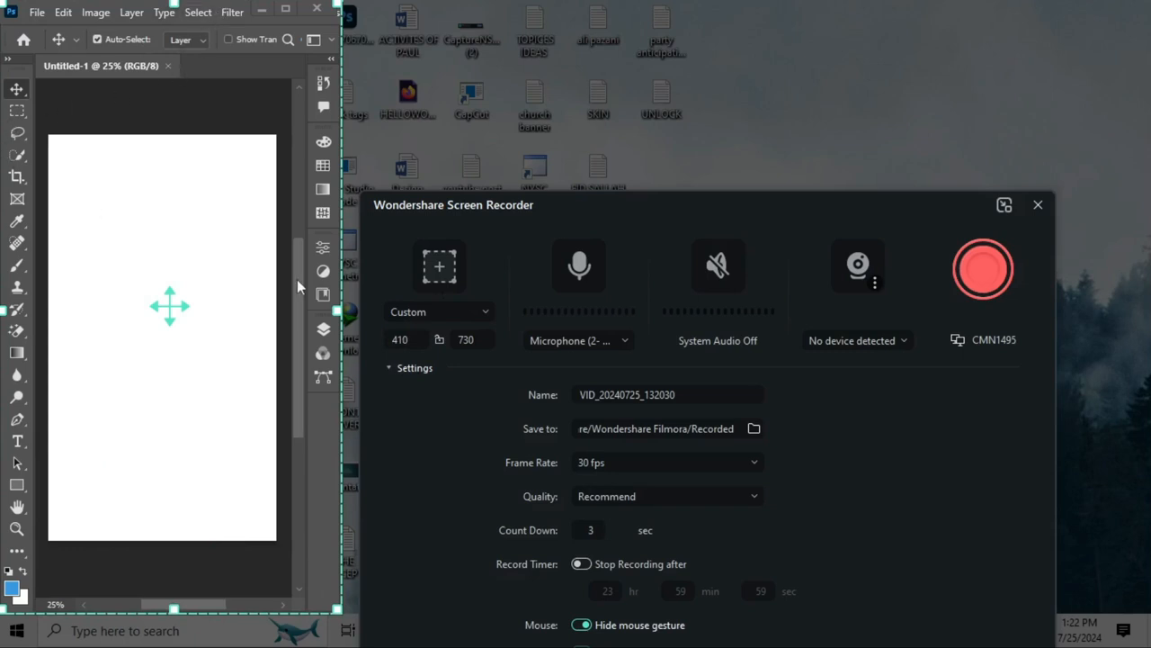
# - Move the recorder aside, widen the Photoshop window past the capture frame and narrow it back to the frame's width
pyautogui.moveTo(644, 209); pyautogui.dragTo(891, 164)
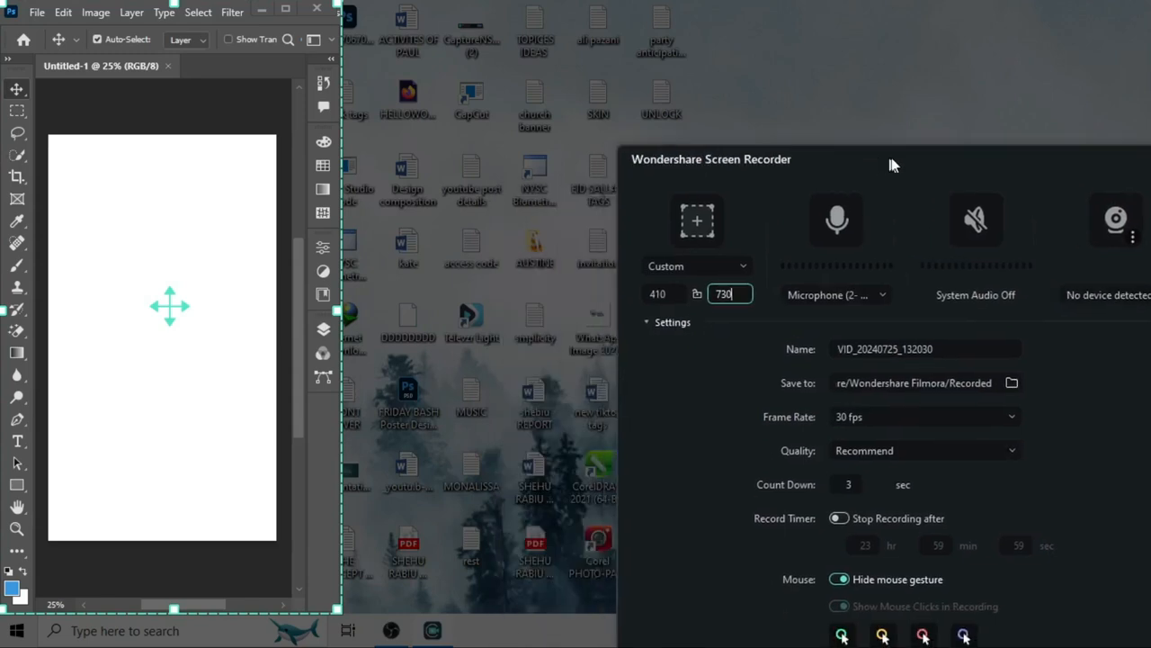
pyautogui.click(327, 411)
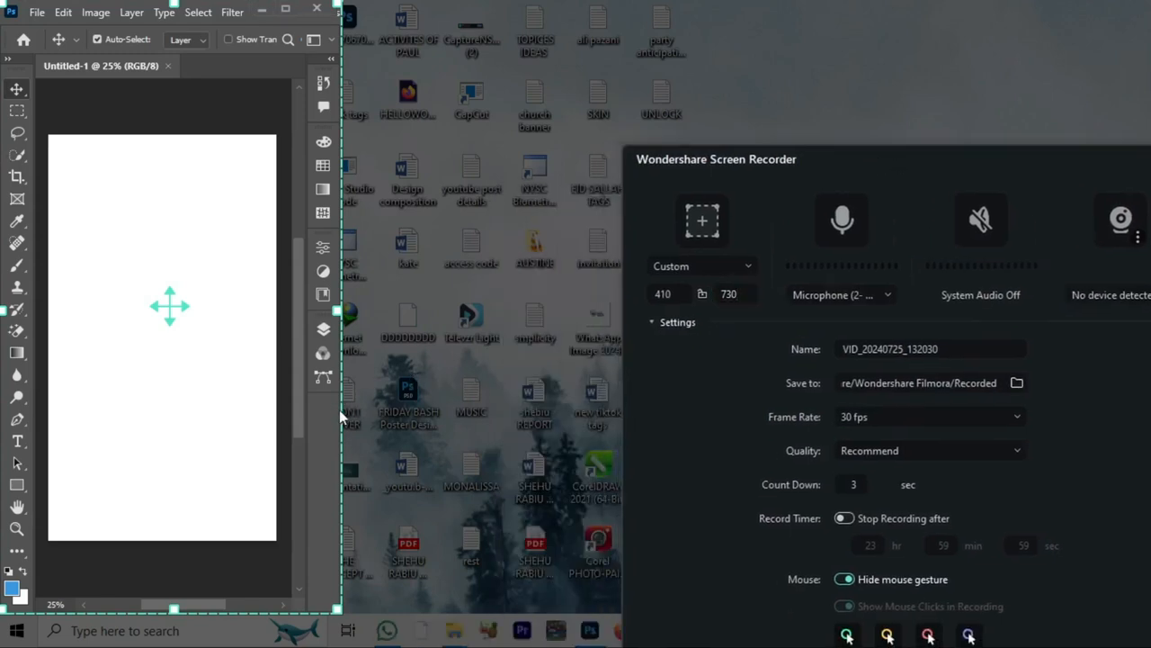
pyautogui.moveTo(339, 409); pyautogui.dragTo(387, 405)
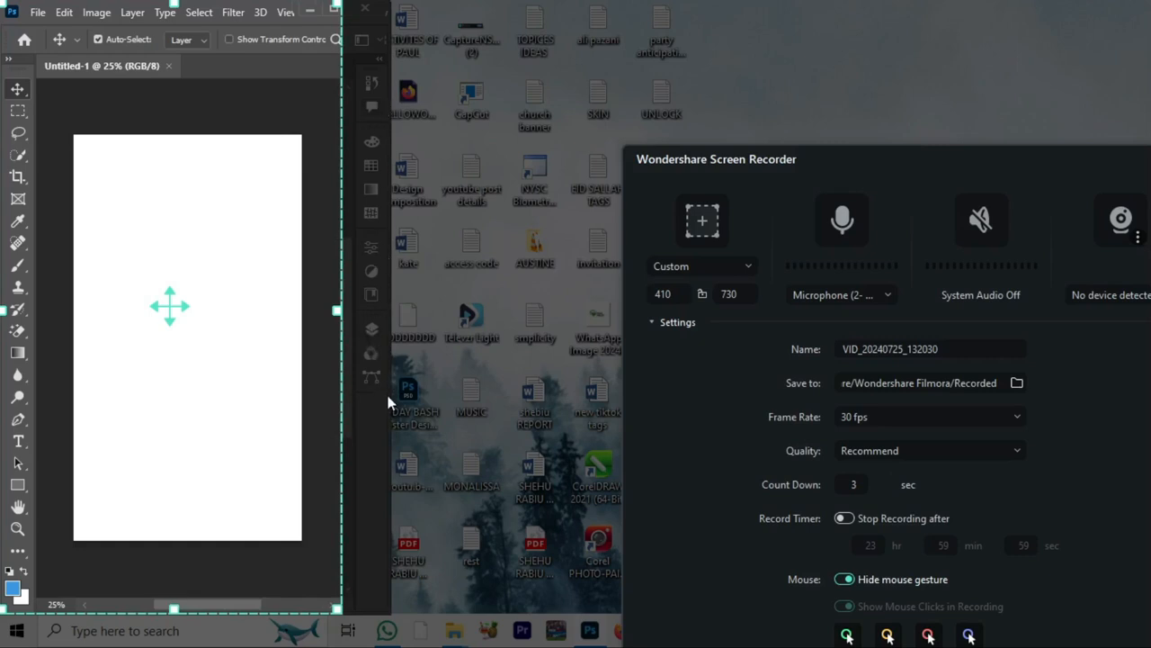
pyautogui.moveTo(388, 414); pyautogui.dragTo(343, 415)
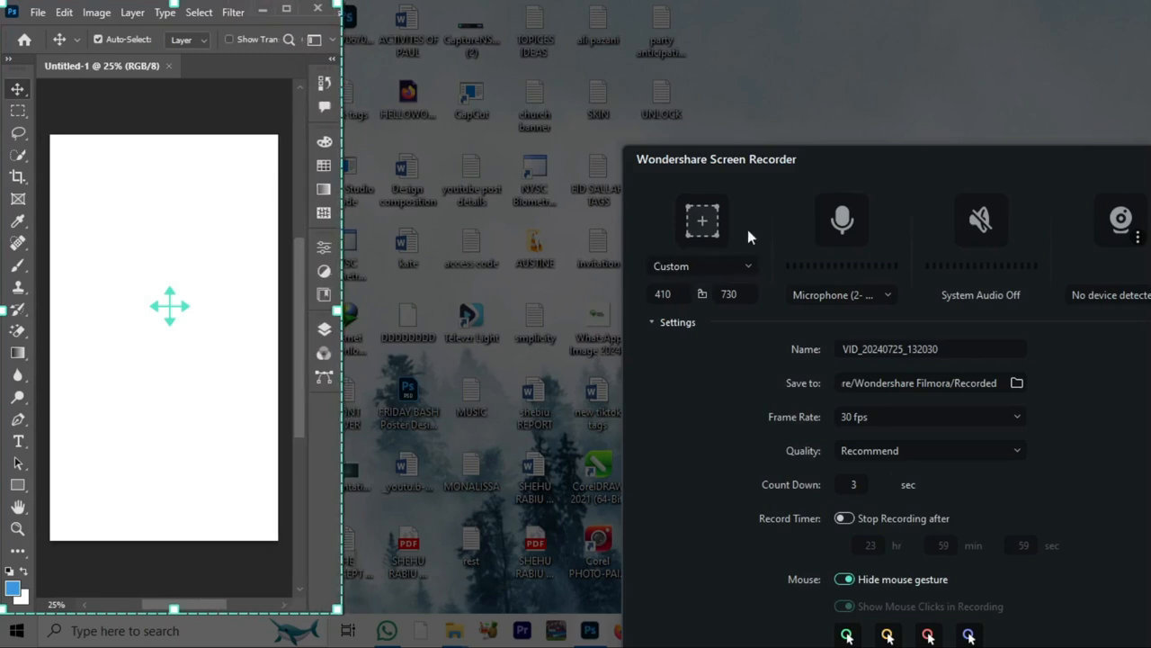
# - Choose the second listed microphone as the recorder's audio source and start recording the 410 by 730 custom area
pyautogui.moveTo(872, 162); pyautogui.dragTo(625, 57)
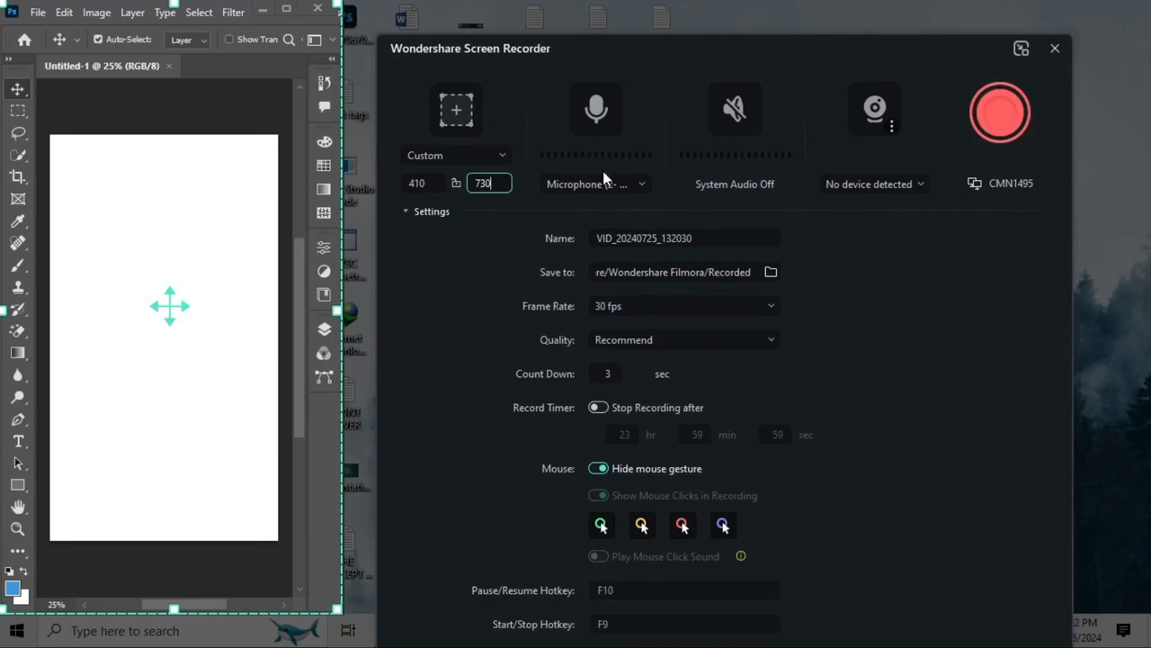
pyautogui.click(643, 185)
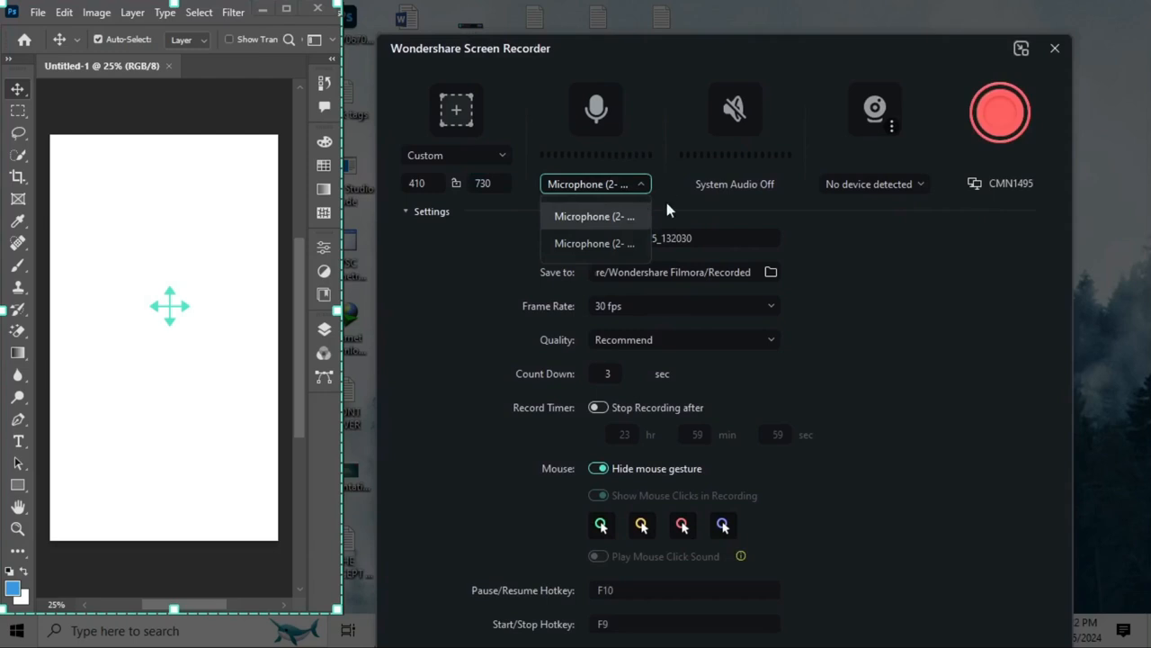
pyautogui.click(626, 242)
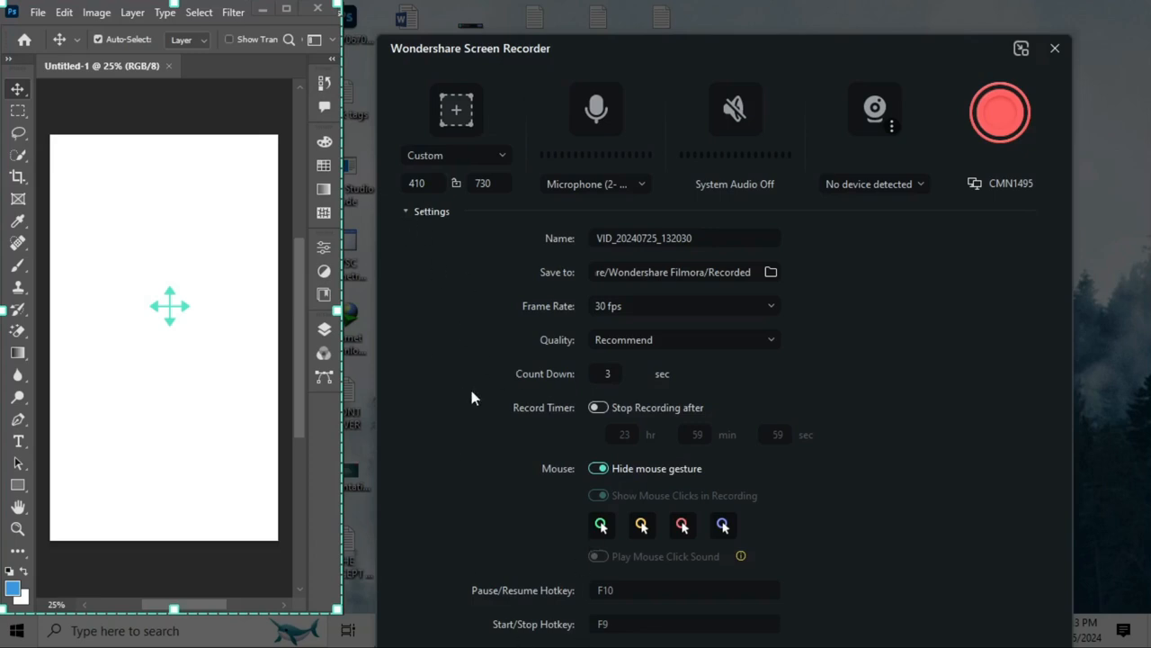
pyautogui.click(408, 211)
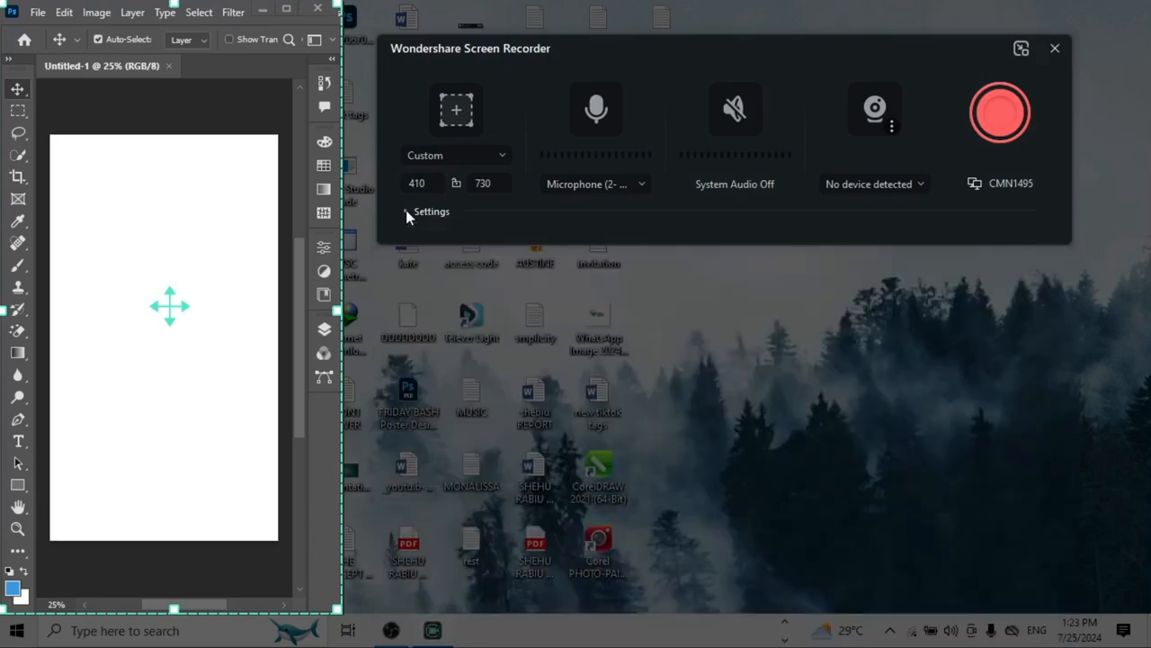
pyautogui.click(1005, 111)
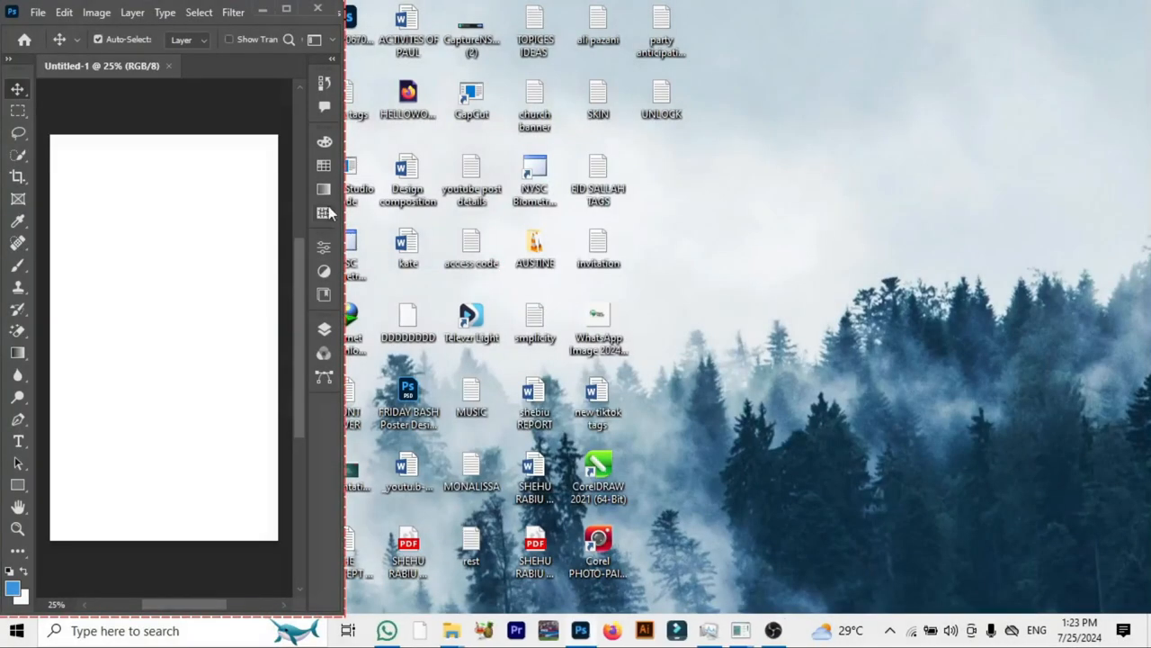
# - Draw a tall black rectangle without a stroke in the upper middle of the Photoshop canvas and dismiss its properties
pyautogui.click(18, 486)
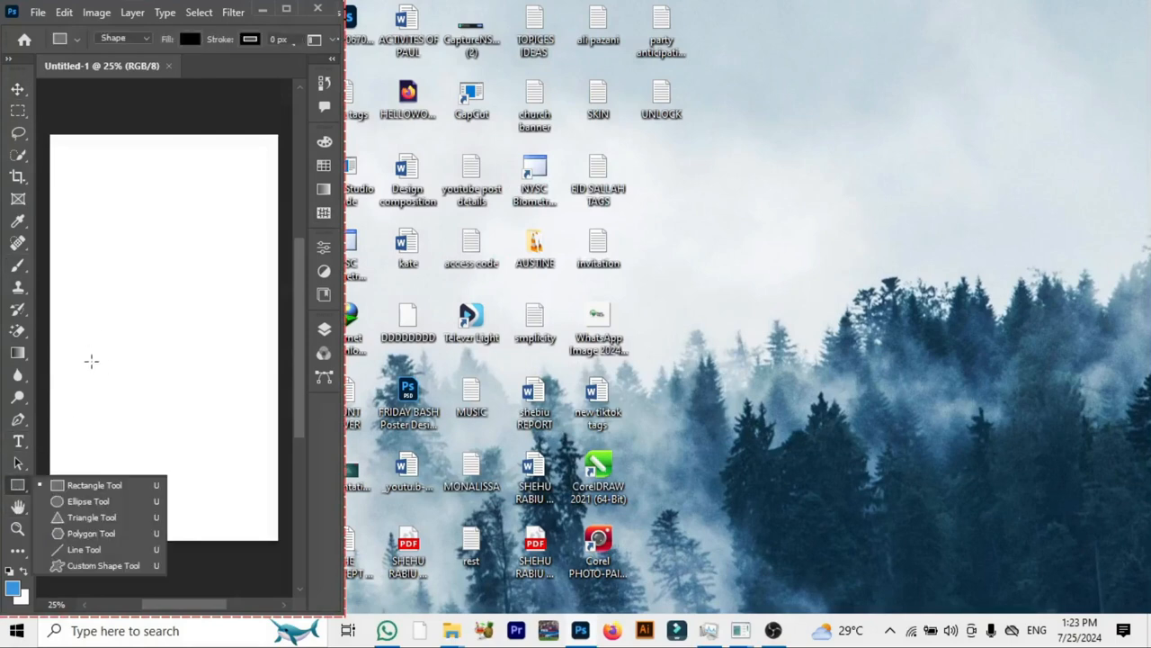
pyautogui.click(93, 485)
pyautogui.moveTo(103, 164); pyautogui.dragTo(211, 402)
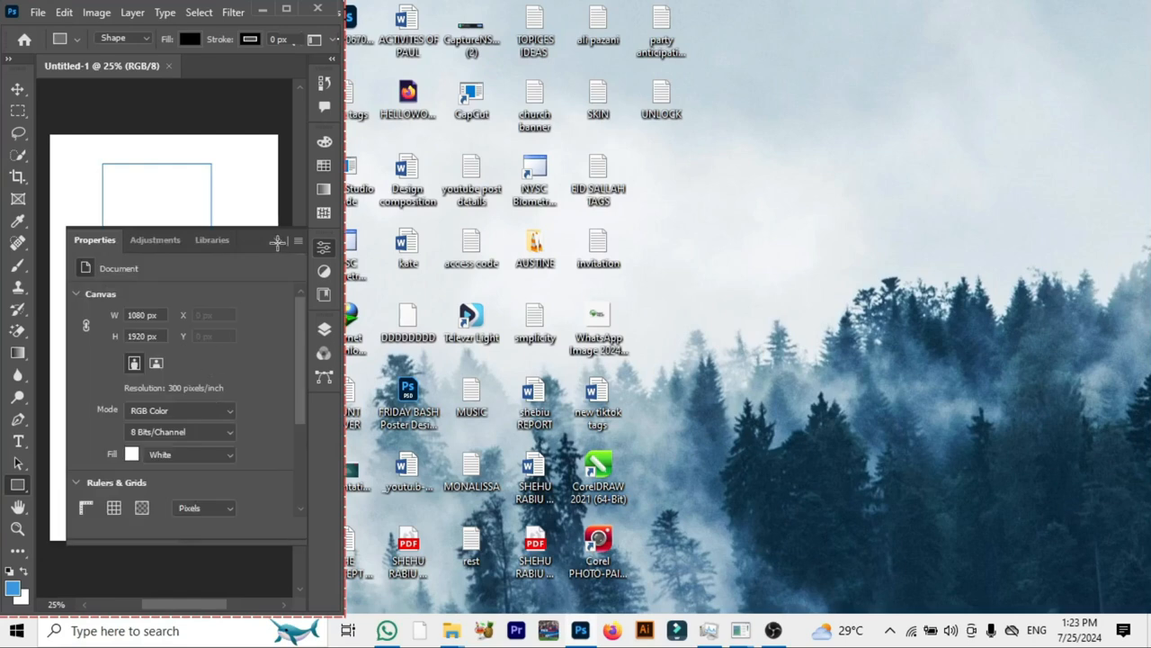
pyautogui.click(278, 241)
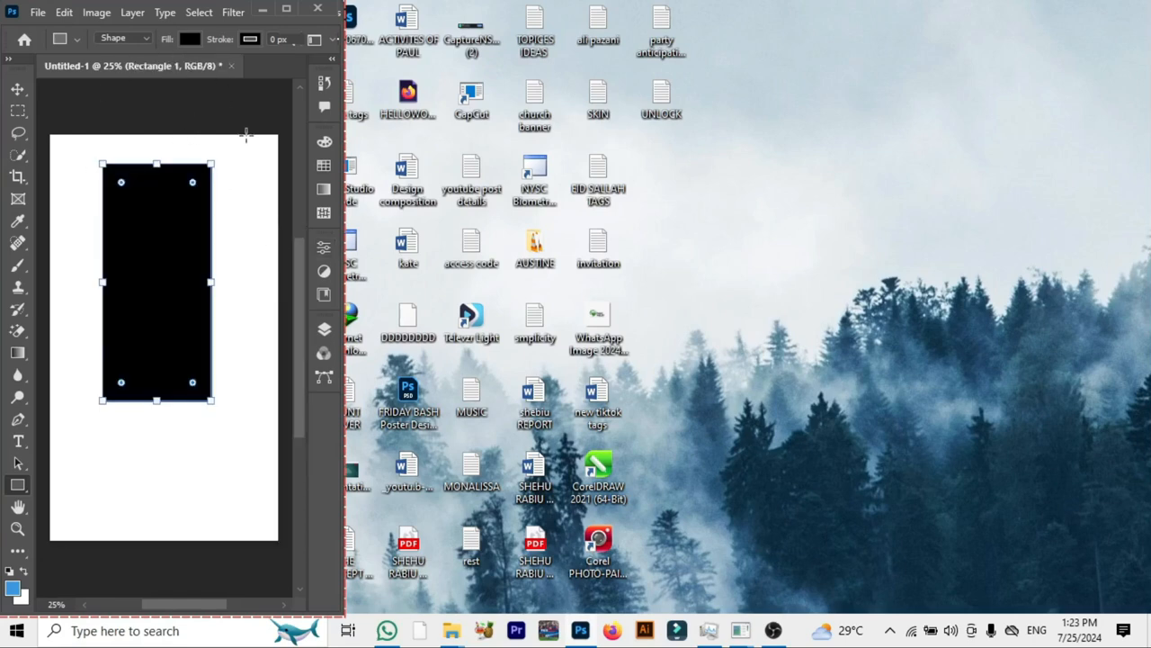
# - Duplicate the black rectangle and offset the two shapes so they overlap diagonally from the canvas's upper left to its lower right
pyautogui.click(17, 89)
pyautogui.moveTo(136, 303); pyautogui.dragTo(204, 354)
pyautogui.moveTo(122, 264); pyautogui.dragTo(124, 239)
pyautogui.moveTo(197, 353); pyautogui.dragTo(200, 381)
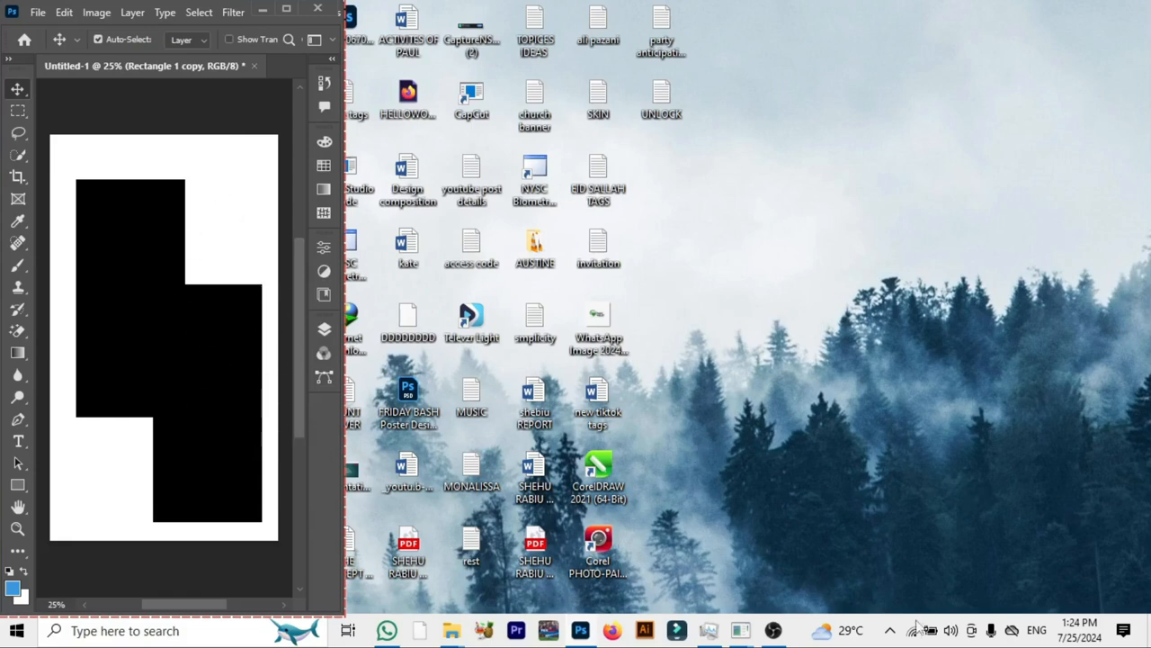
# - Stop the screen recording through the recorder's system tray options
pyautogui.click(891, 631)
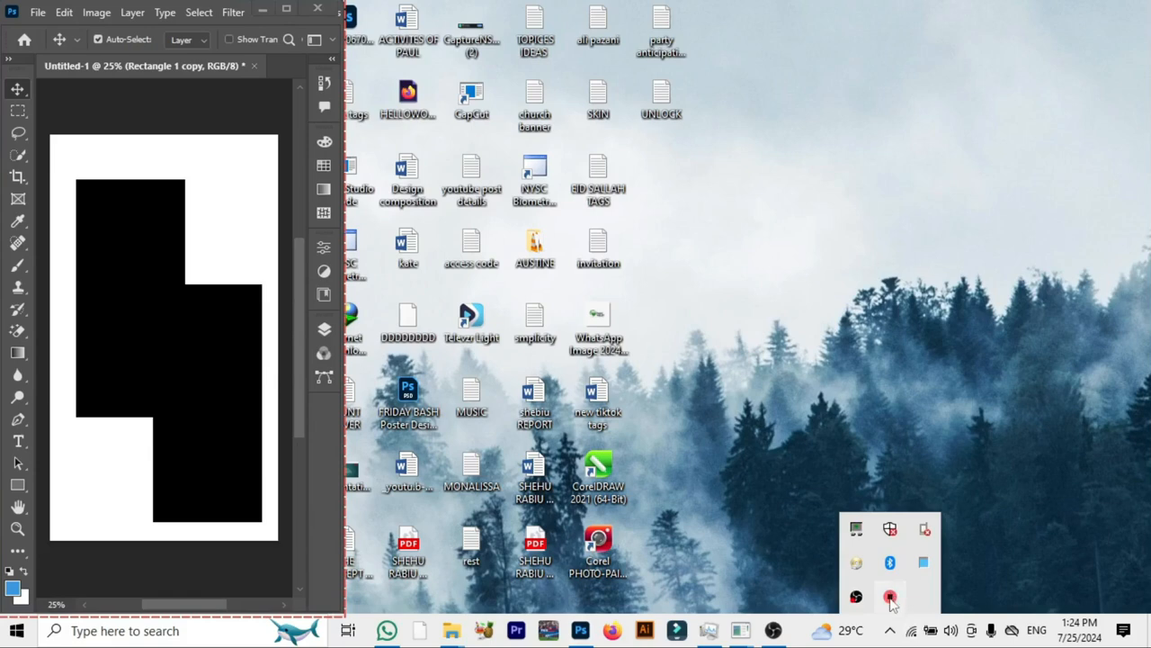
pyautogui.rightClick(890, 601)
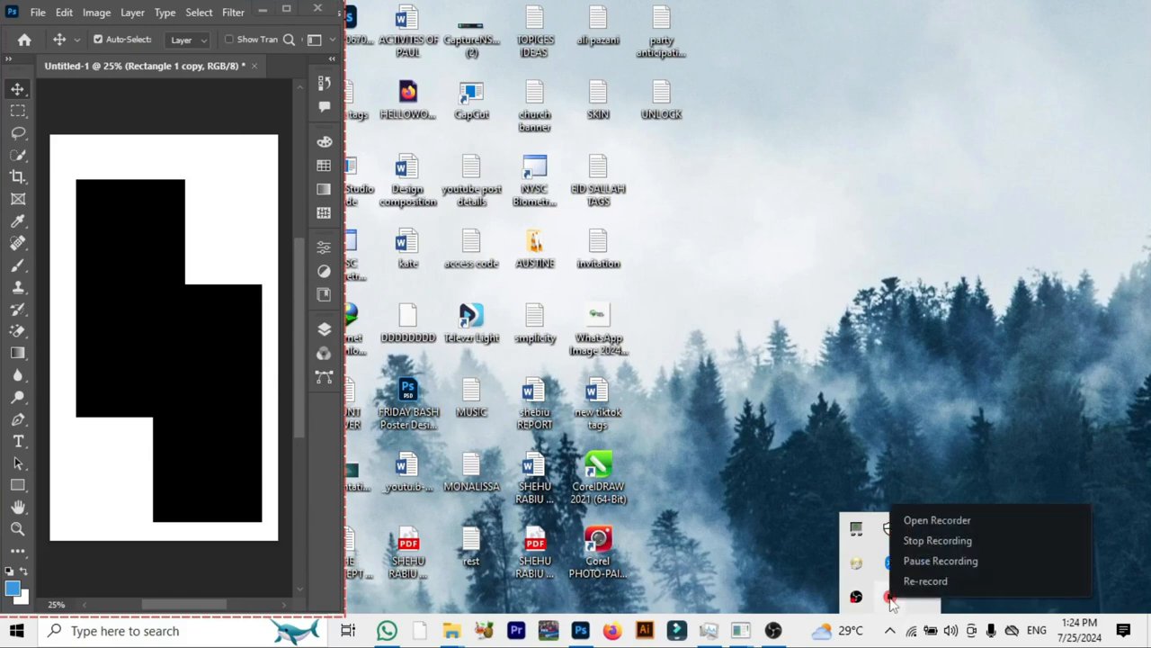
pyautogui.click(945, 541)
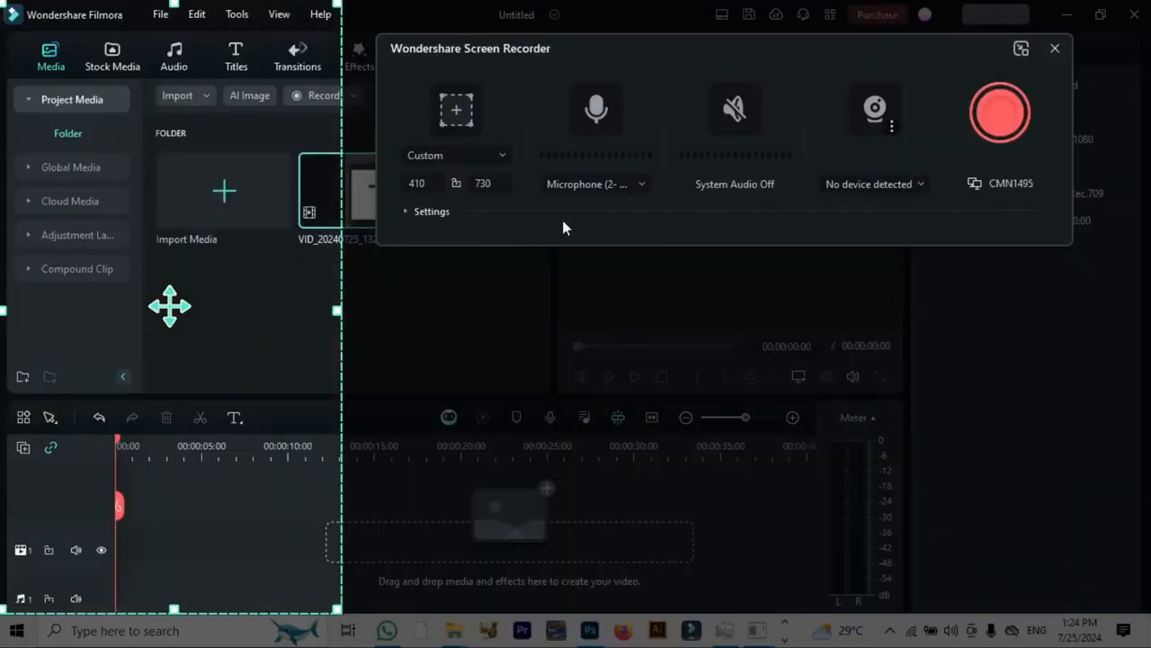
# - Close the Screen Recorder and place the new recording on the first video track, matching the project to 410 x 730 30fps
pyautogui.moveTo(974, 43); pyautogui.dragTo(992, 303)
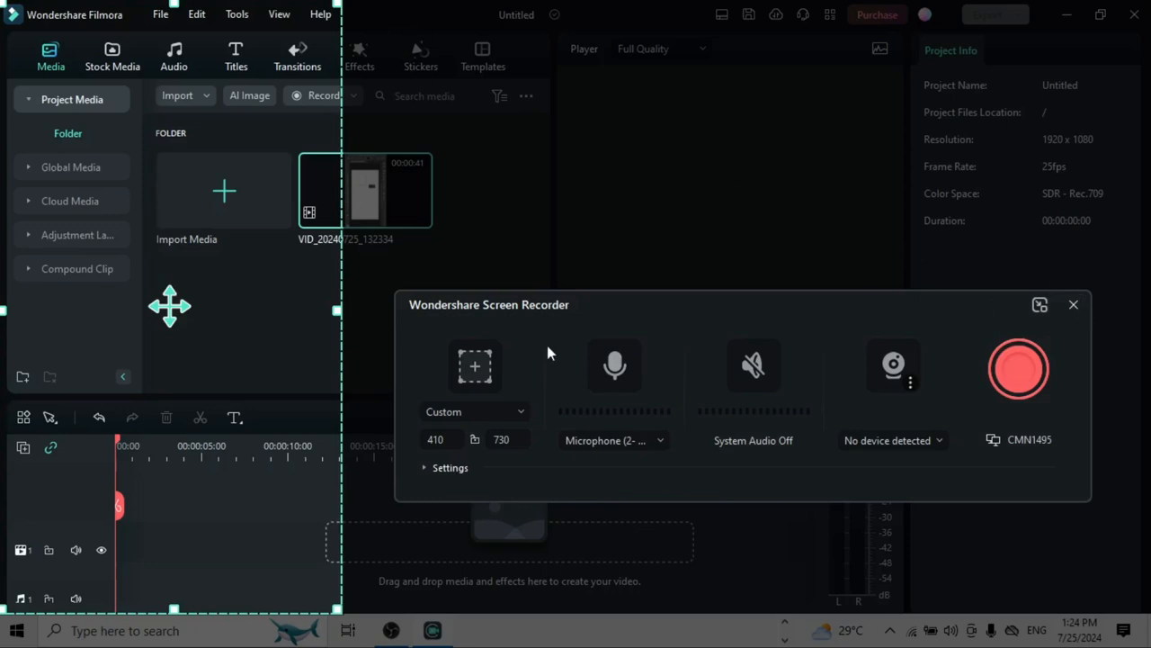
pyautogui.click(1073, 304)
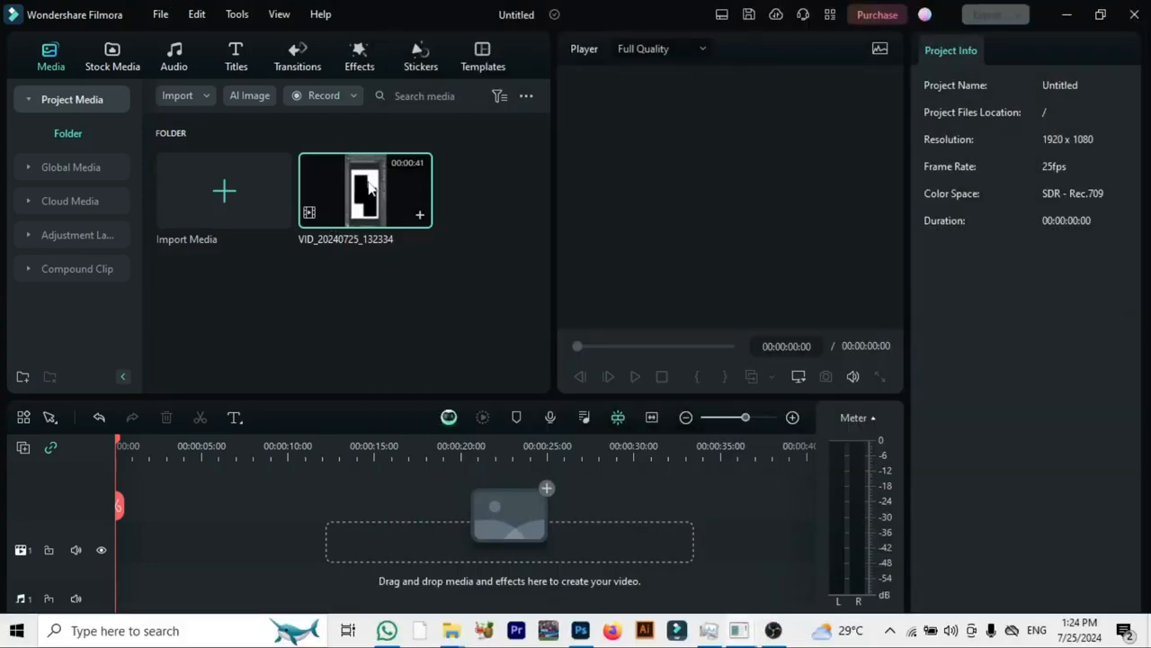
pyautogui.moveTo(371, 191); pyautogui.dragTo(118, 555)
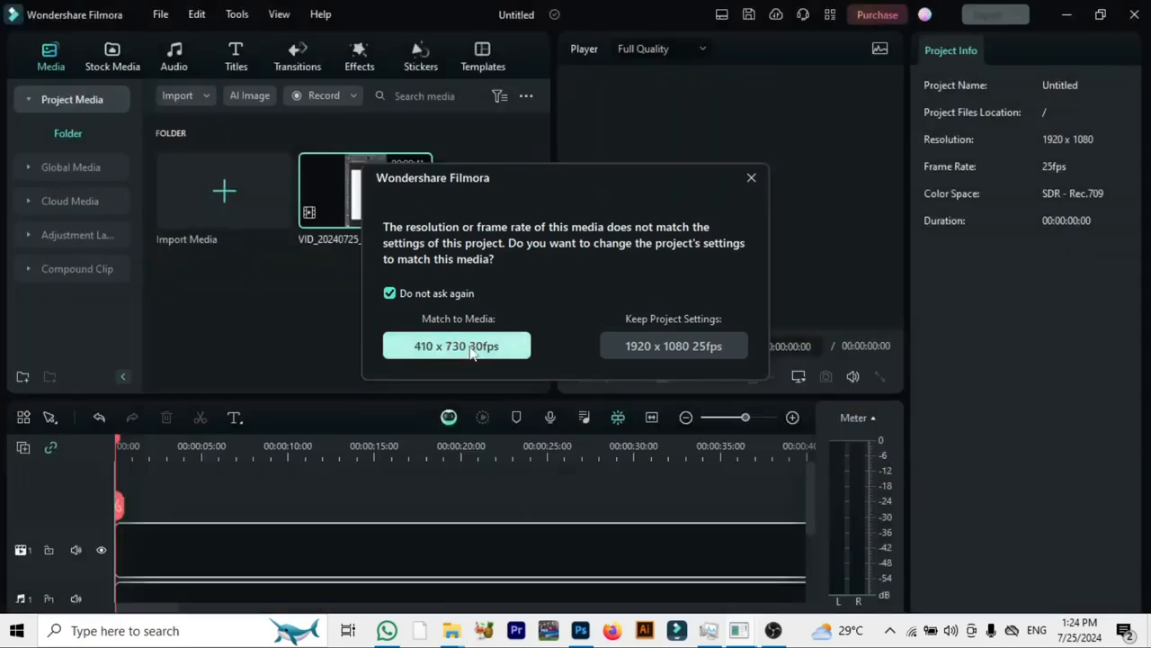
pyautogui.click(471, 353)
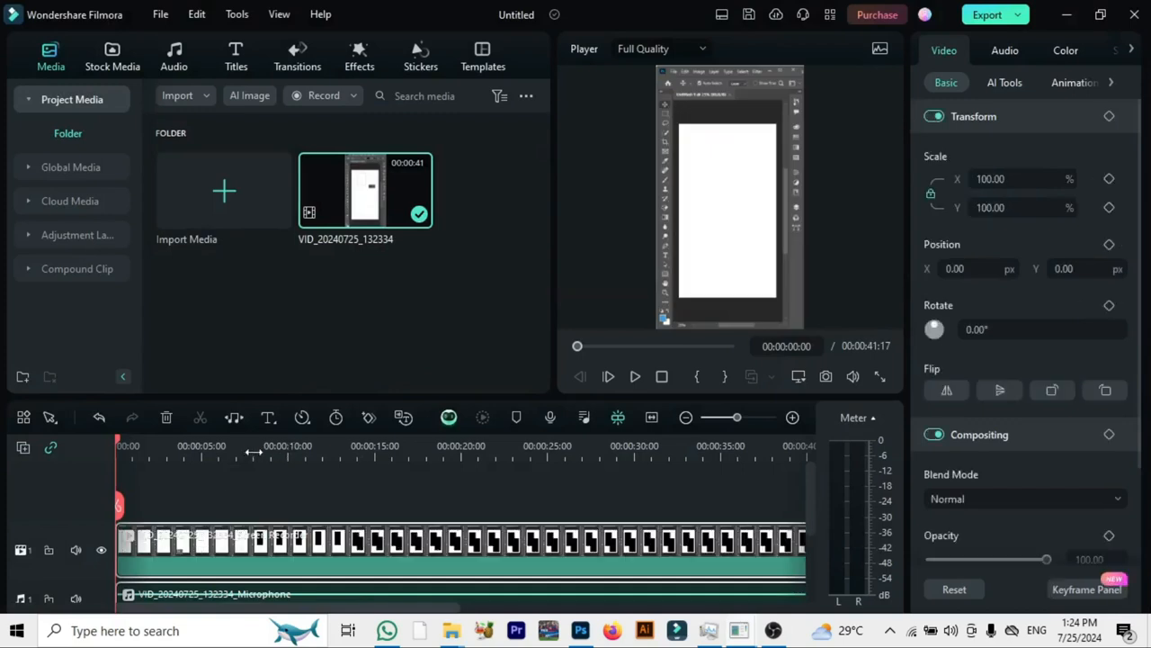
# - Skim through the recording on the timeline, review the export settings and close them without exporting
pyautogui.click(253, 450)
pyautogui.click(349, 450)
pyautogui.click(491, 447)
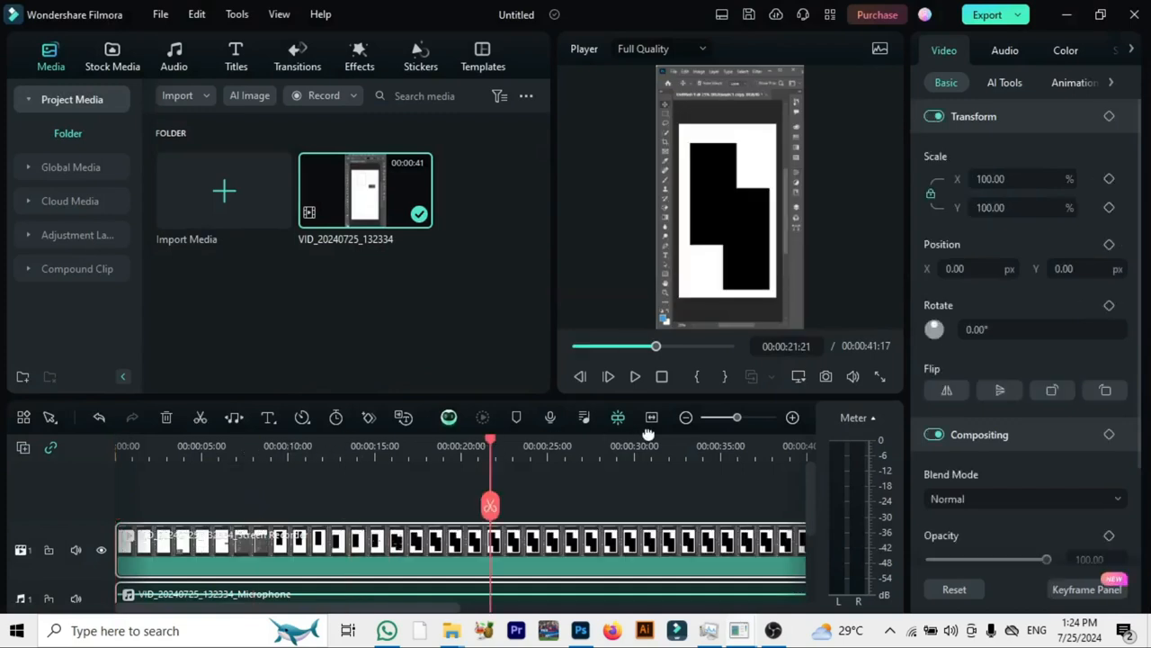
pyautogui.click(611, 442)
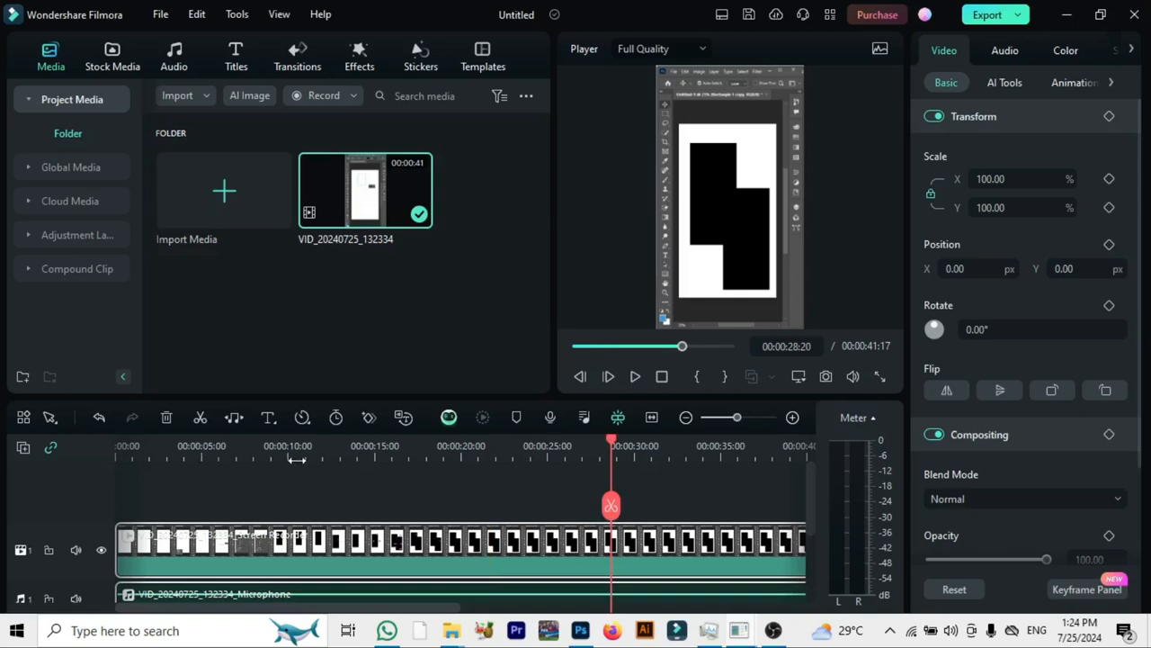
pyautogui.click(718, 457)
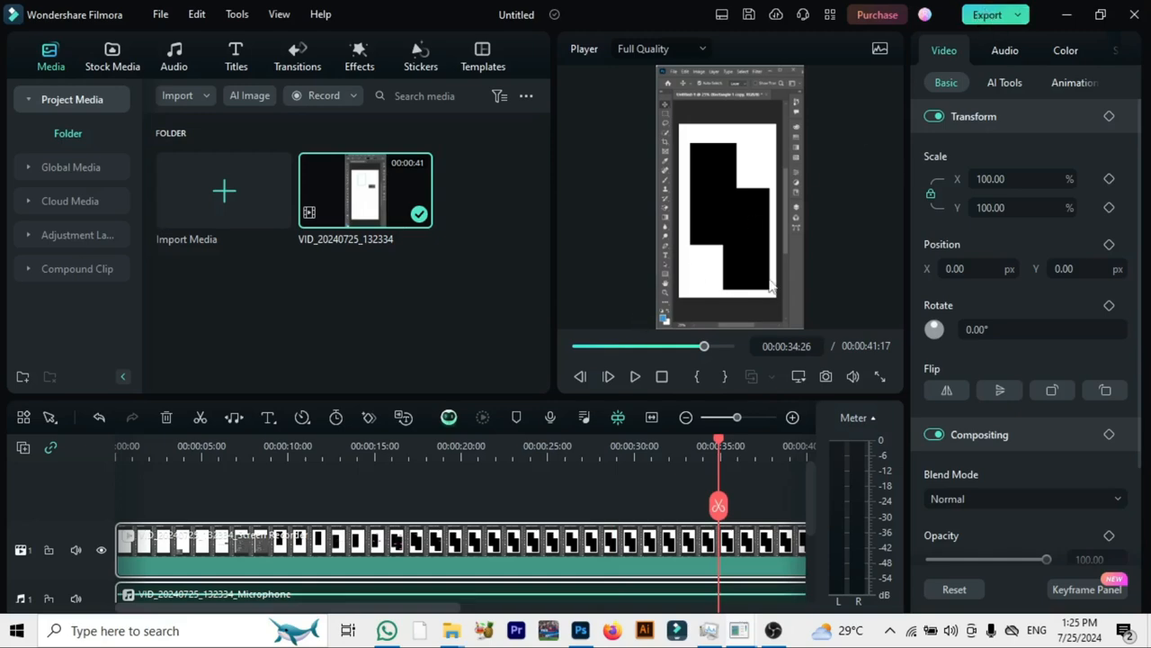
pyautogui.hotkey('ctrl', 'e')
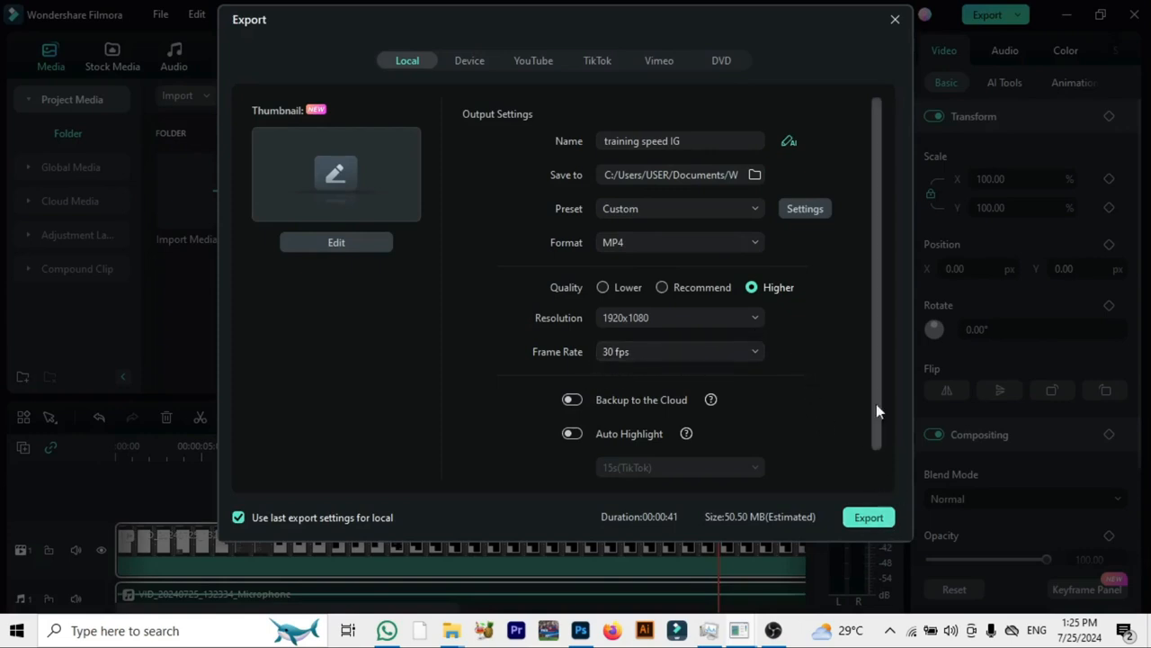
pyautogui.click(895, 19)
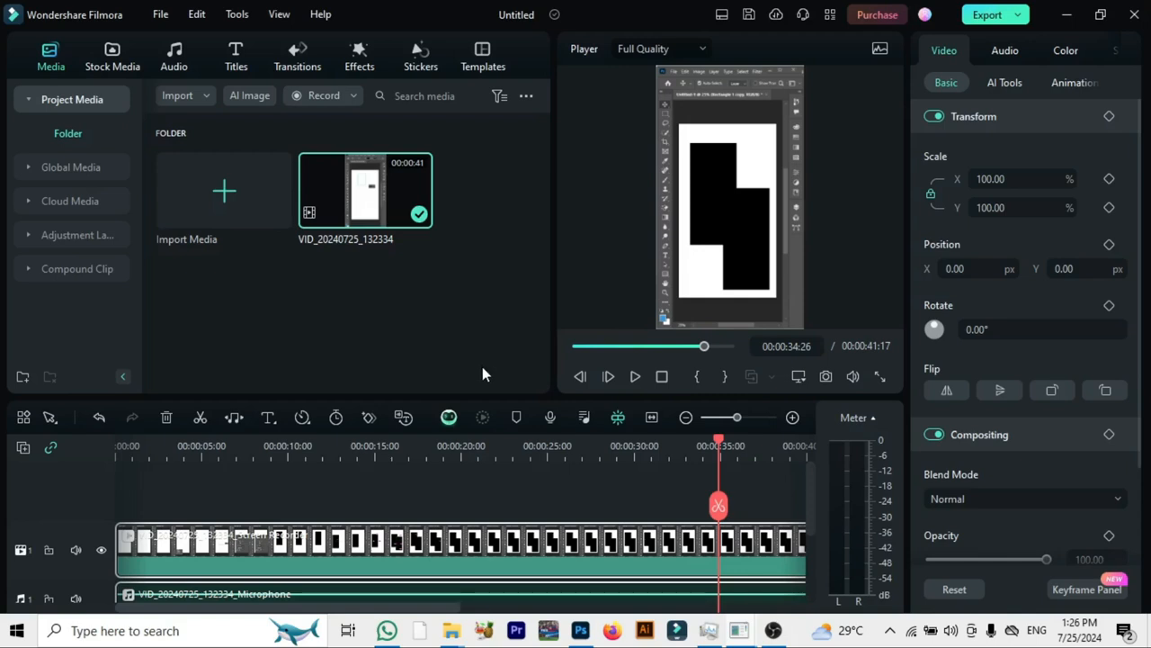
# - Switch to File Explorer and open the Recorded folder under Documents > Wondershare > Wondershare Filmora
pyautogui.moveTo(451, 631)
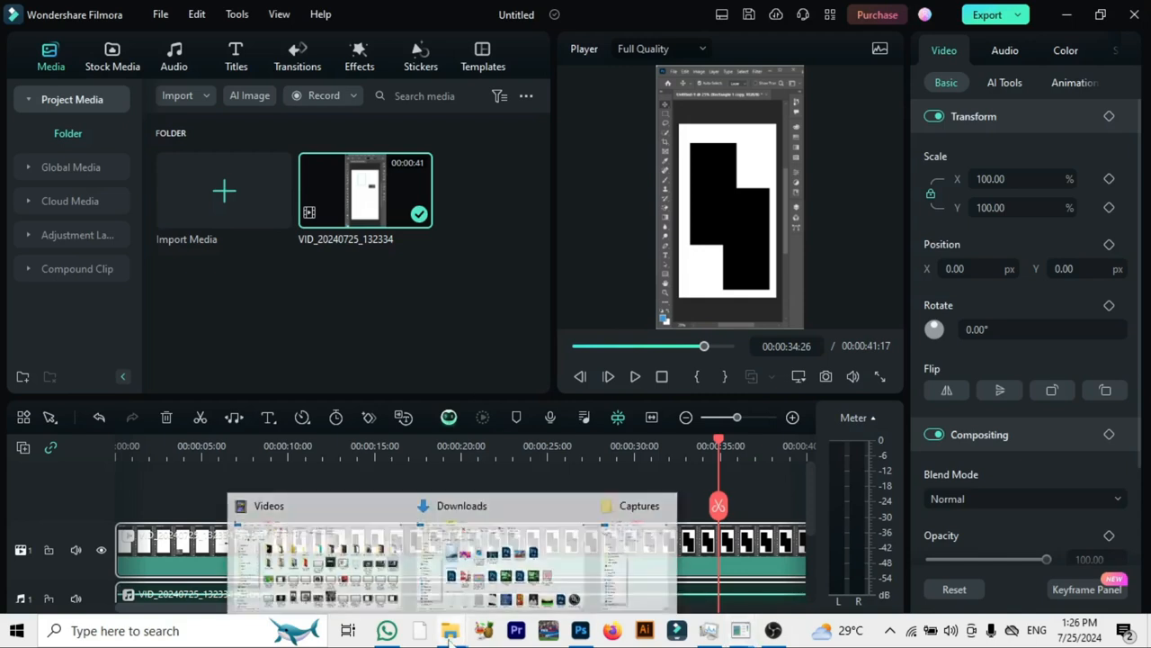
pyautogui.click(497, 564)
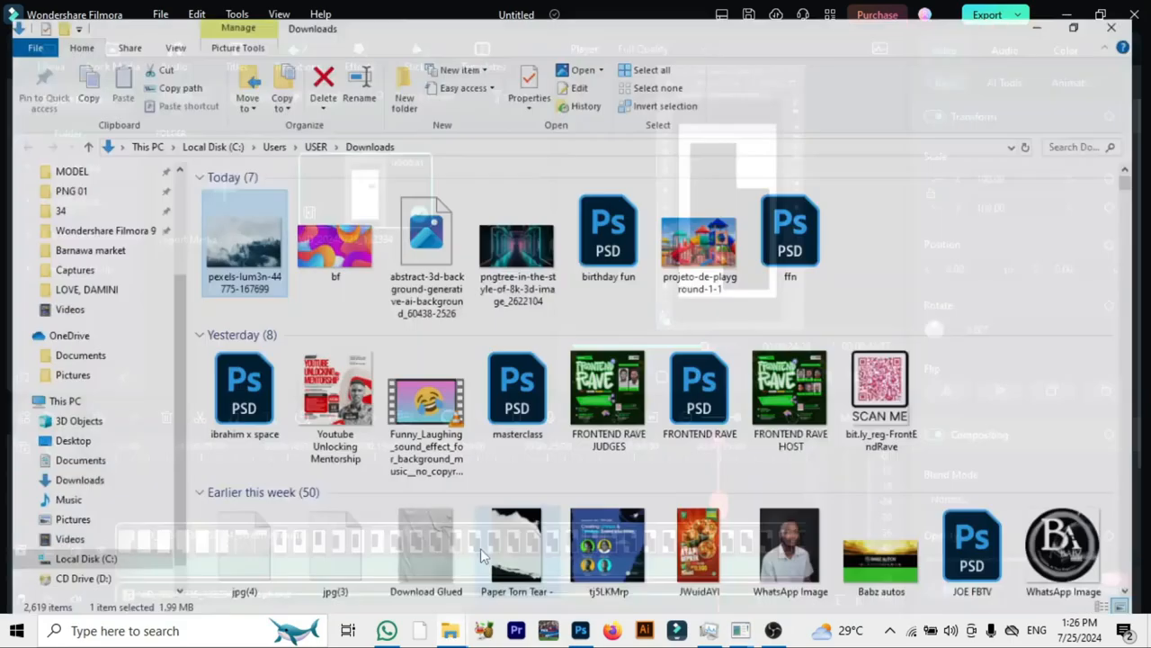
pyautogui.click(83, 216)
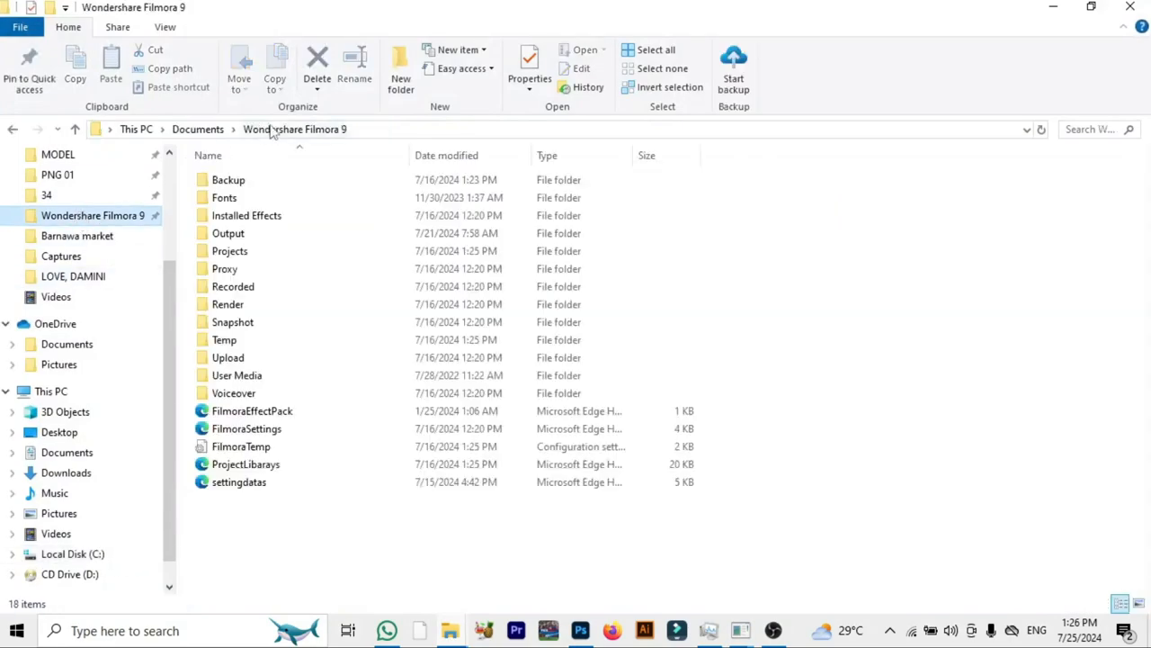
pyautogui.click(200, 129)
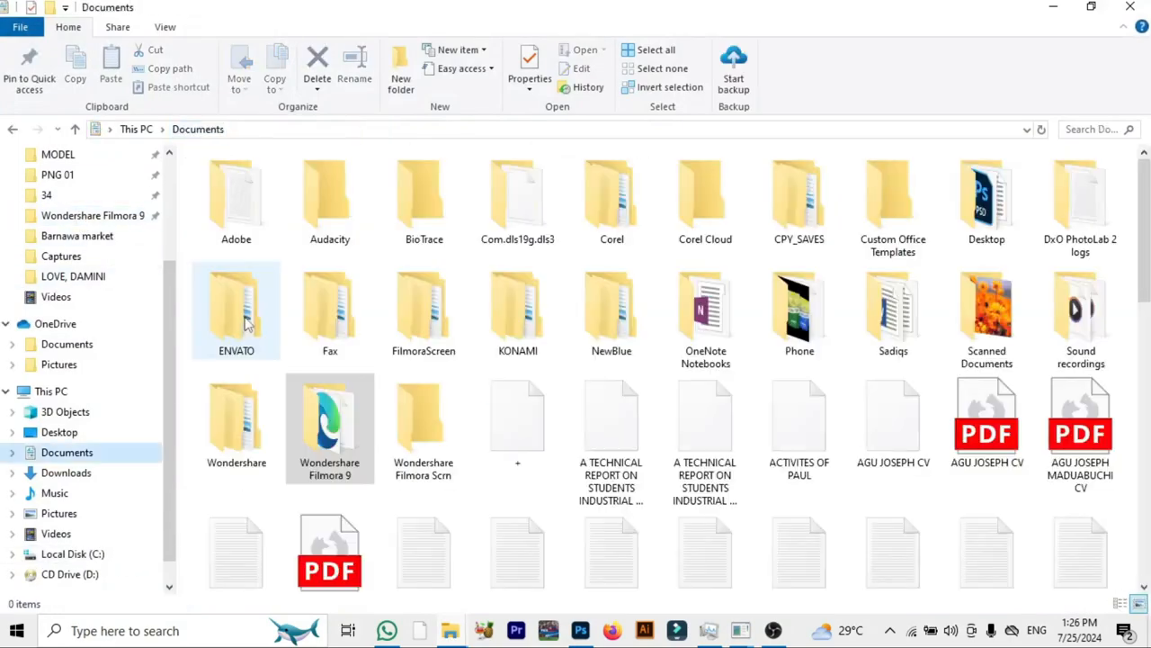
pyautogui.click(232, 450)
pyautogui.doubleClick(232, 450)
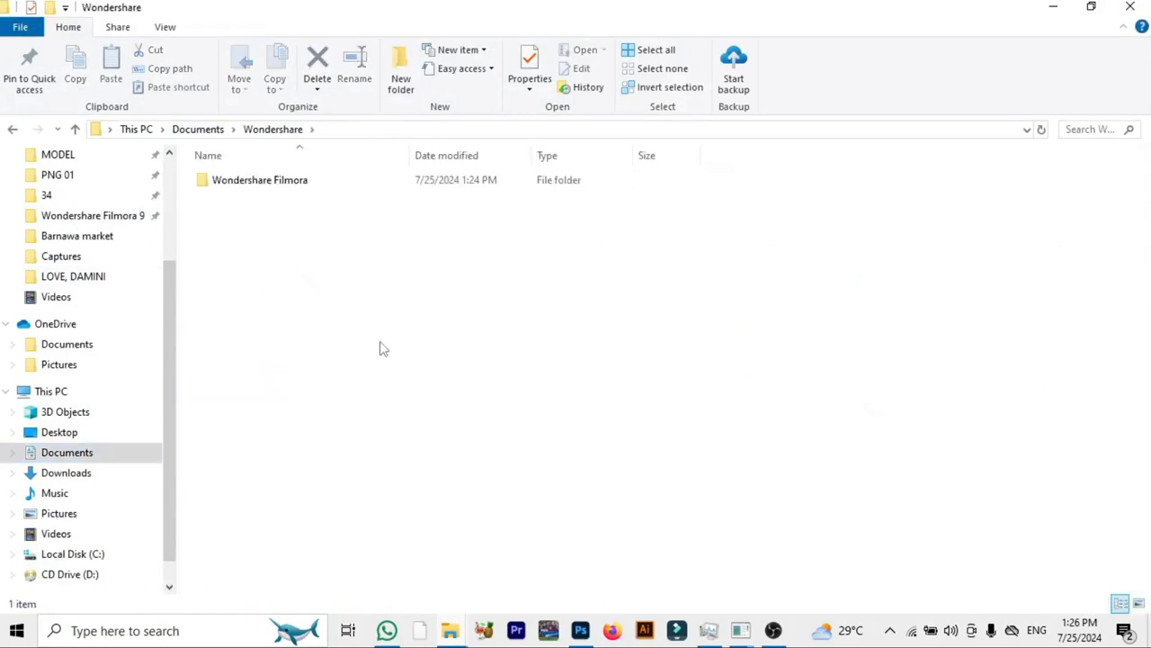
pyautogui.doubleClick(346, 184)
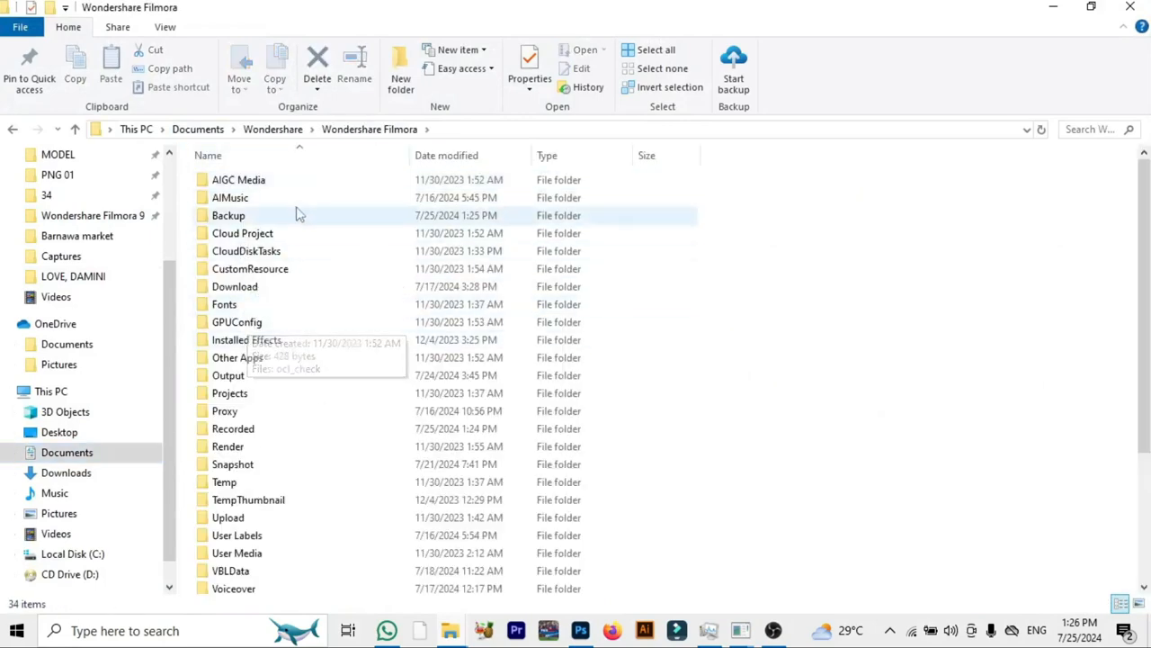
pyautogui.doubleClick(266, 432)
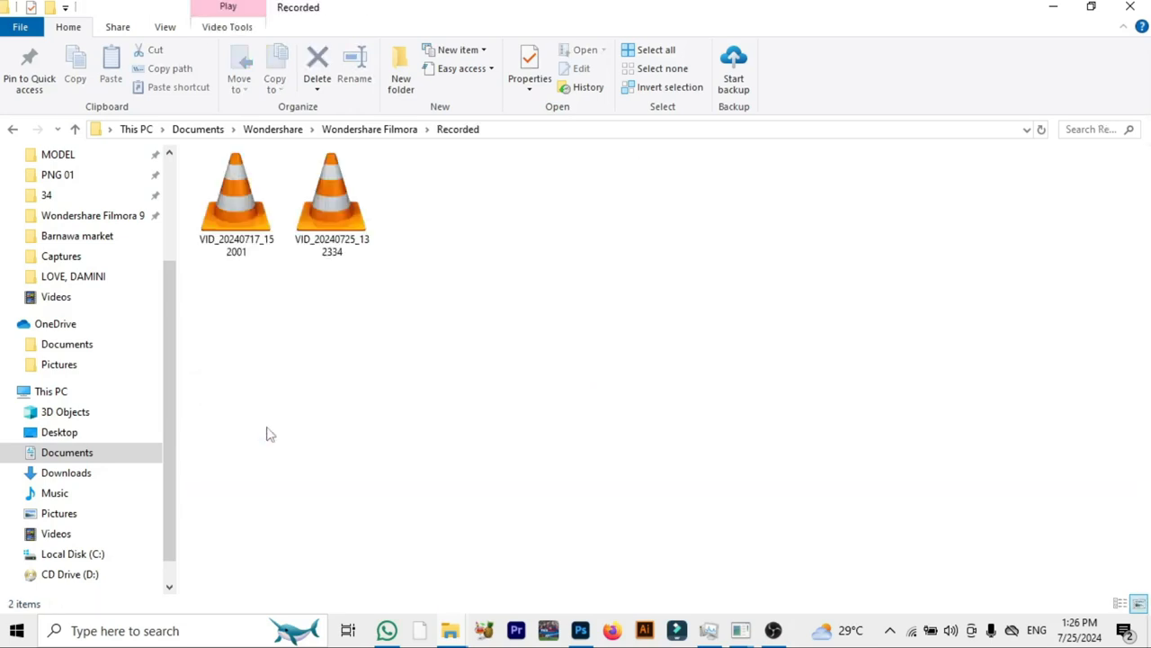
# - Play the recording VID_20240725_132334 in VLC media player and skim through it toward the end
pyautogui.doubleClick(345, 216)
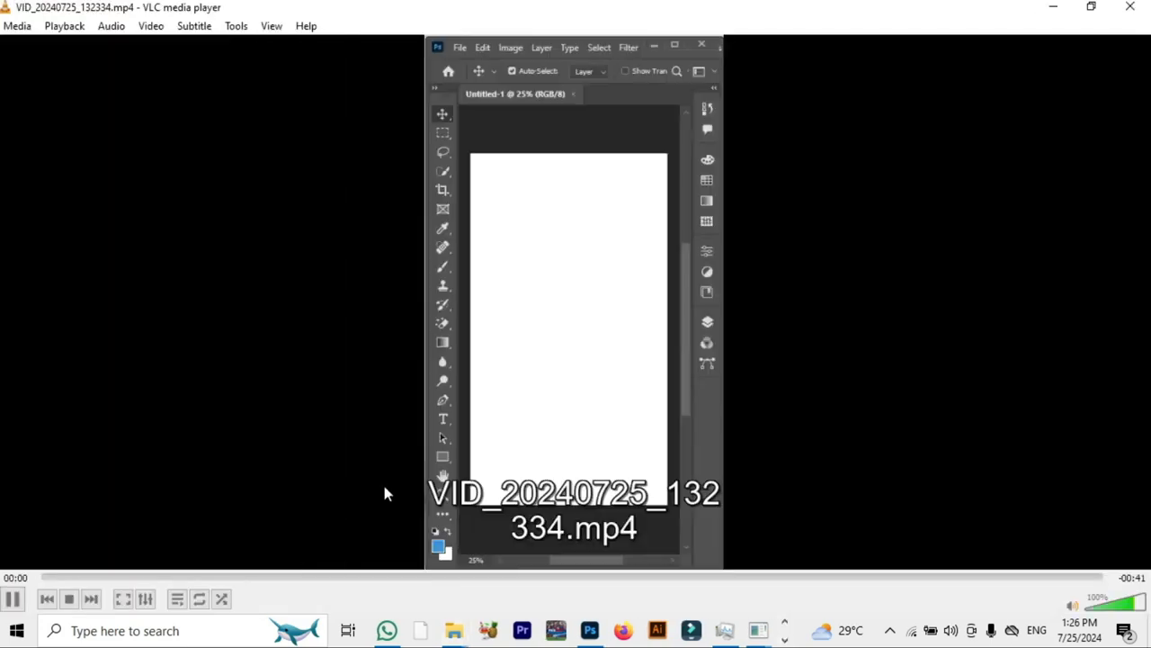
pyautogui.moveTo(353, 582); pyautogui.dragTo(540, 581)
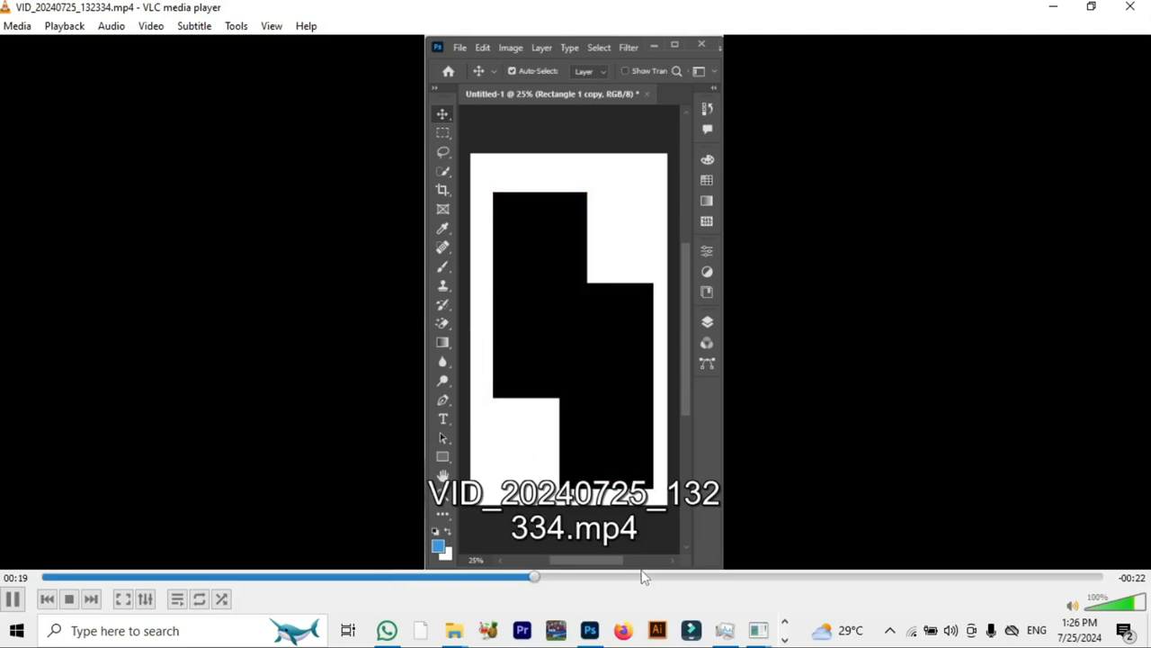
pyautogui.click(684, 580)
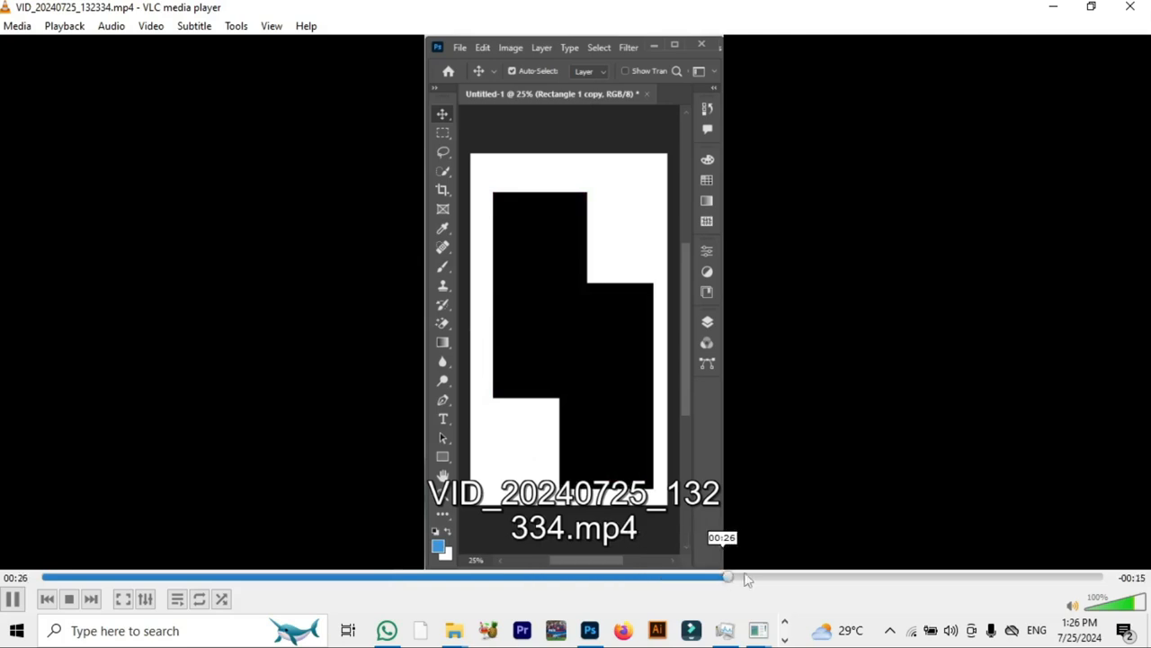
pyautogui.click(859, 579)
pyautogui.click(909, 581)
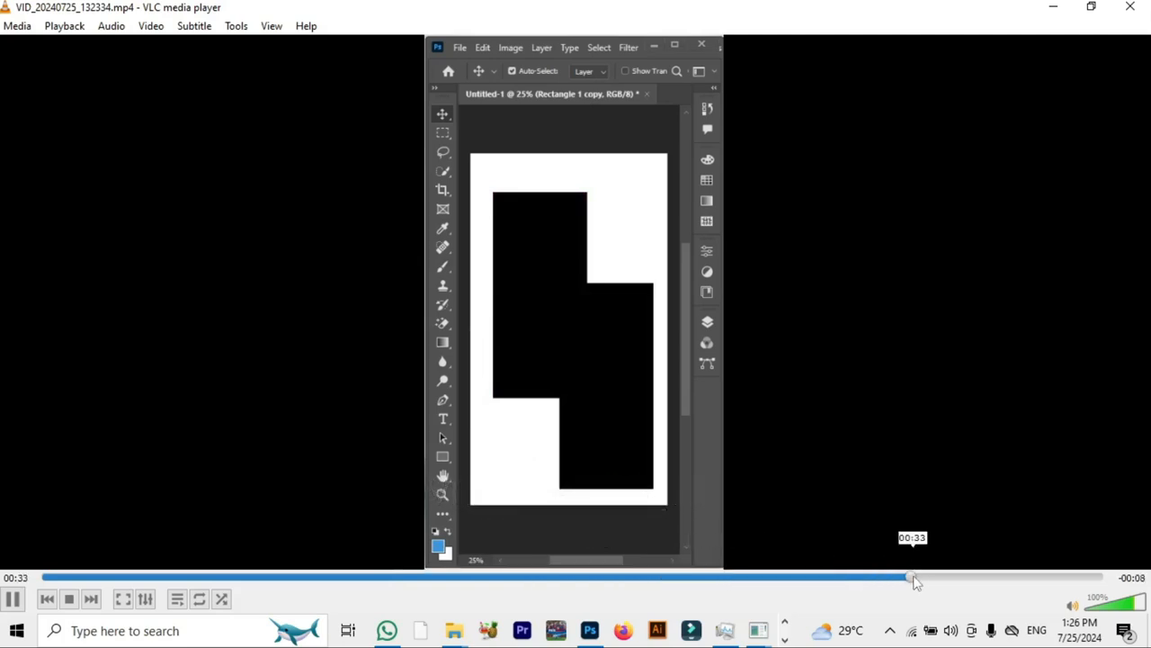
pyautogui.click(985, 584)
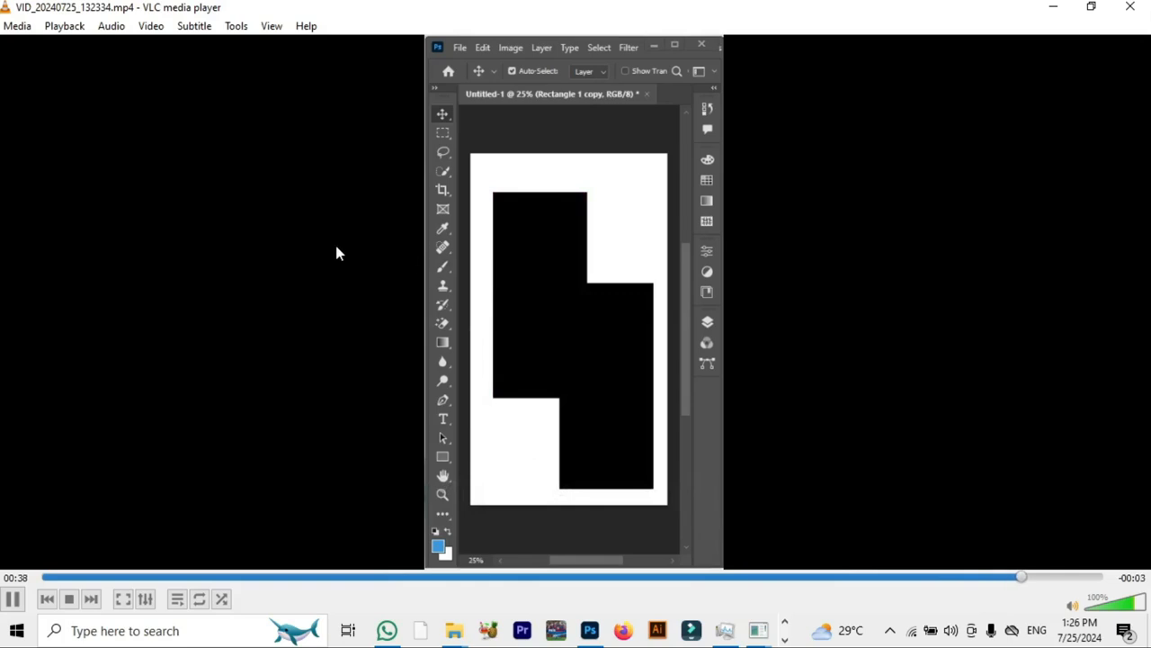